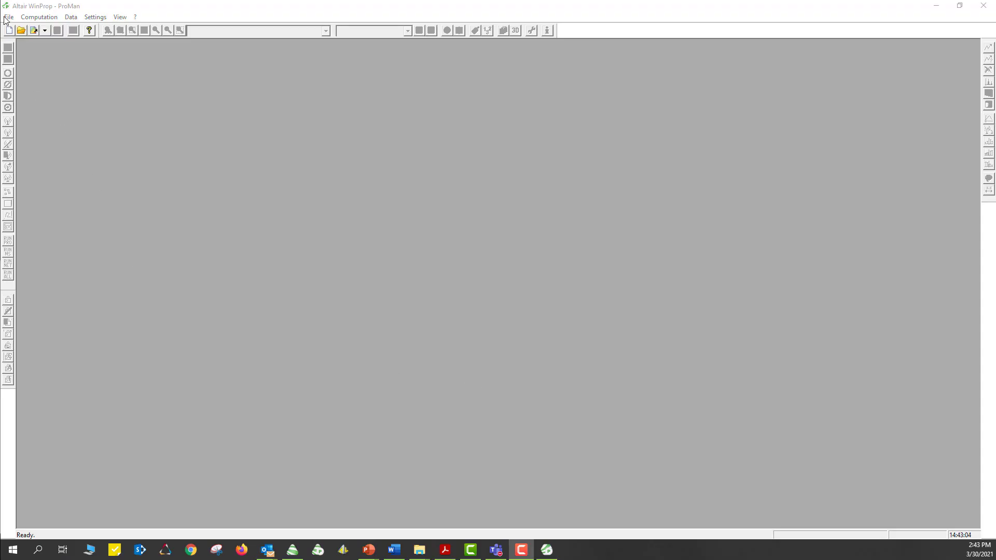
# Step: Start a new project using Propagation Analysis (without network planning) and the Urban Scenarios option with vector building data
pyautogui.click(8, 17)
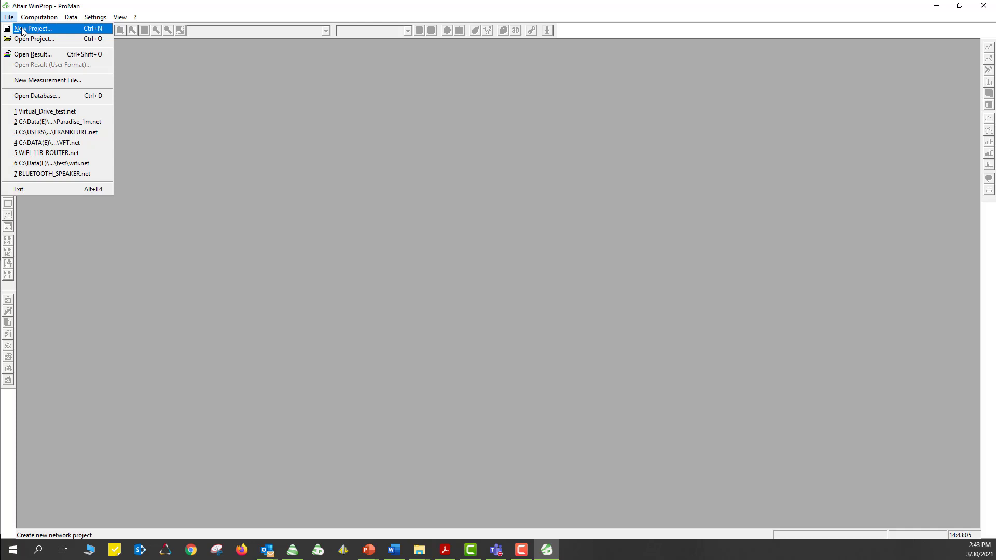
pyautogui.click(22, 31)
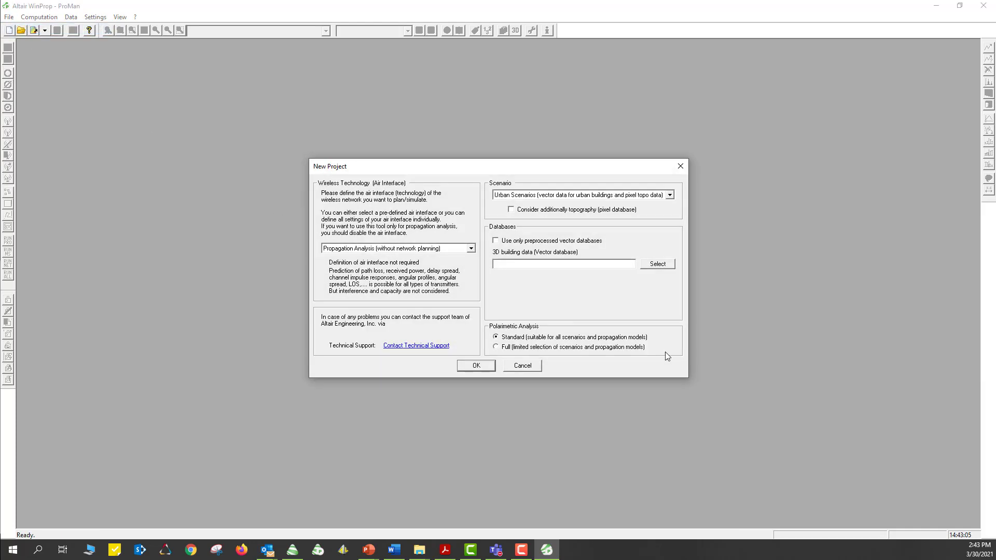
pyautogui.click(470, 248)
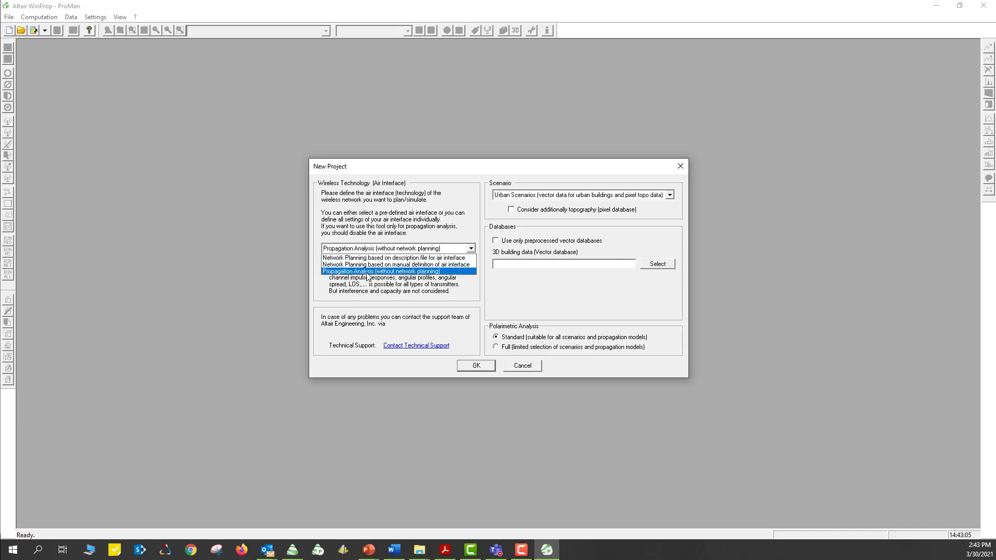
pyautogui.click(426, 272)
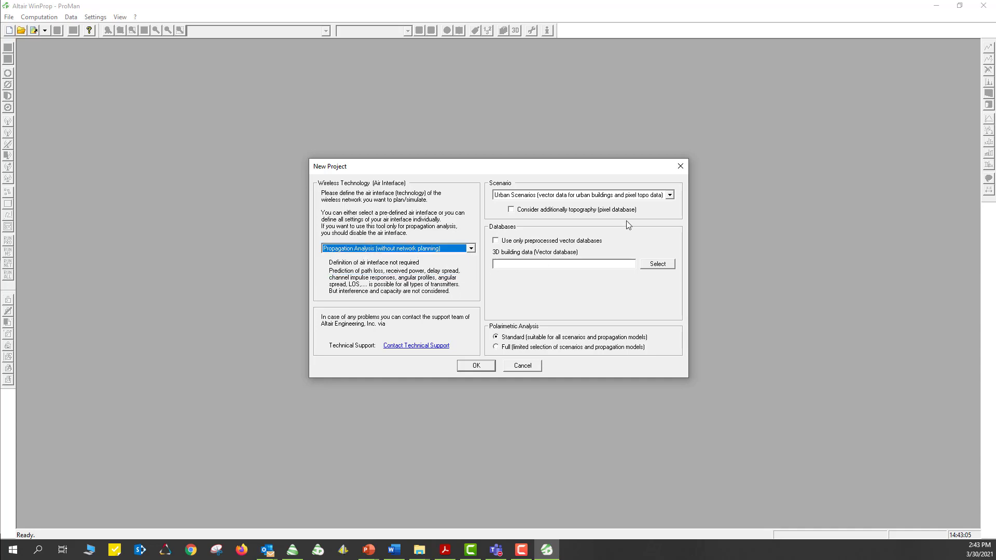
pyautogui.click(650, 196)
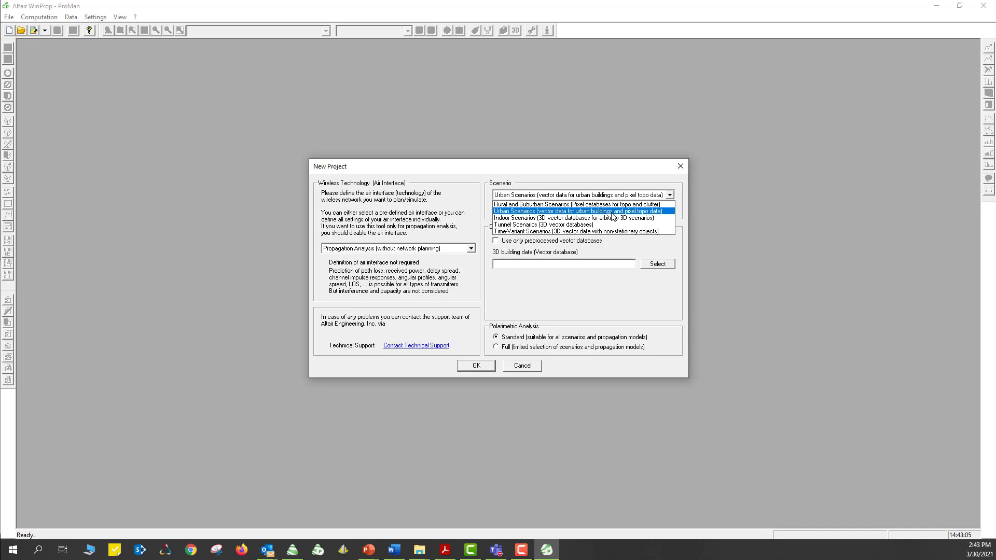
pyautogui.click(613, 212)
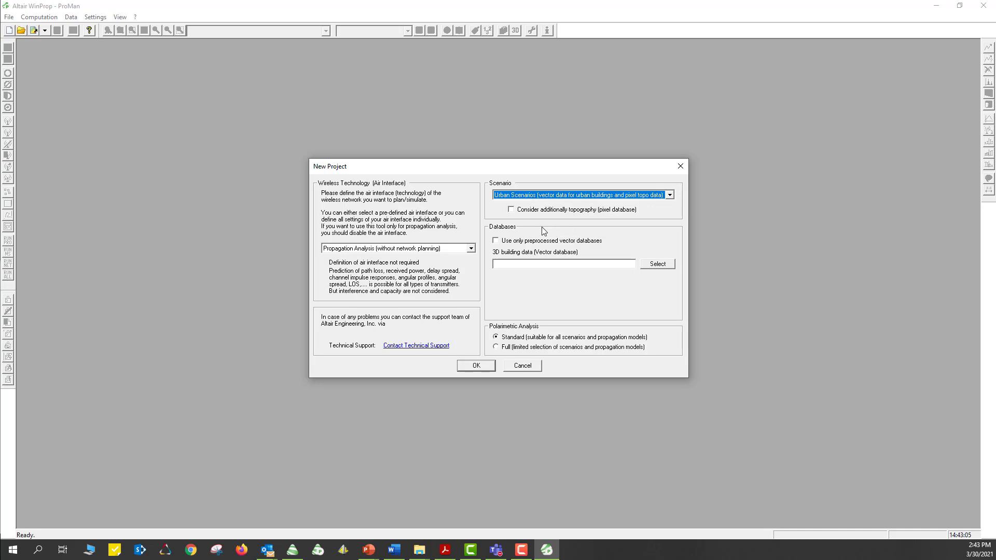
# Step: Restrict the project to preprocessed vector databases, load Munich.oib as the 3D building data, and create it with the default display height
pyautogui.click(496, 241)
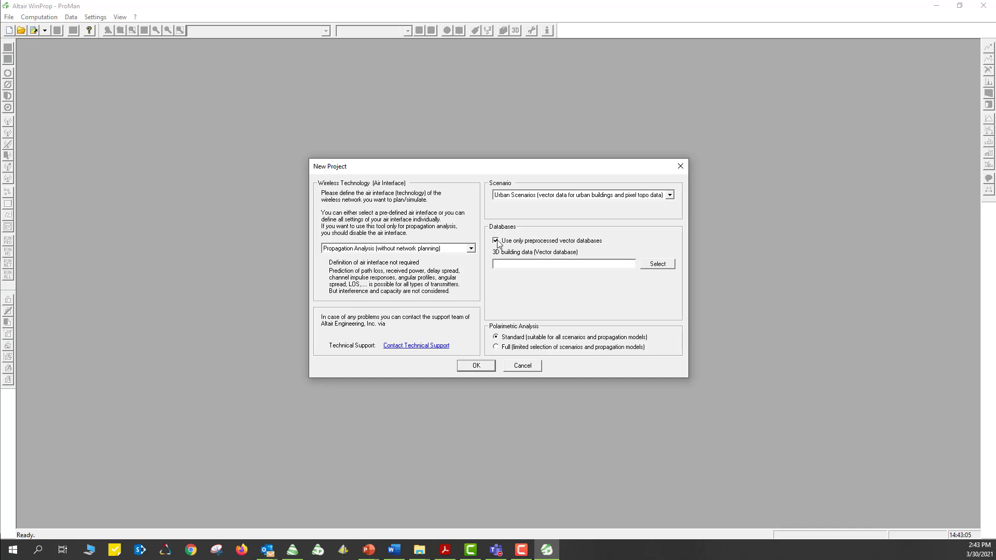
pyautogui.click(665, 264)
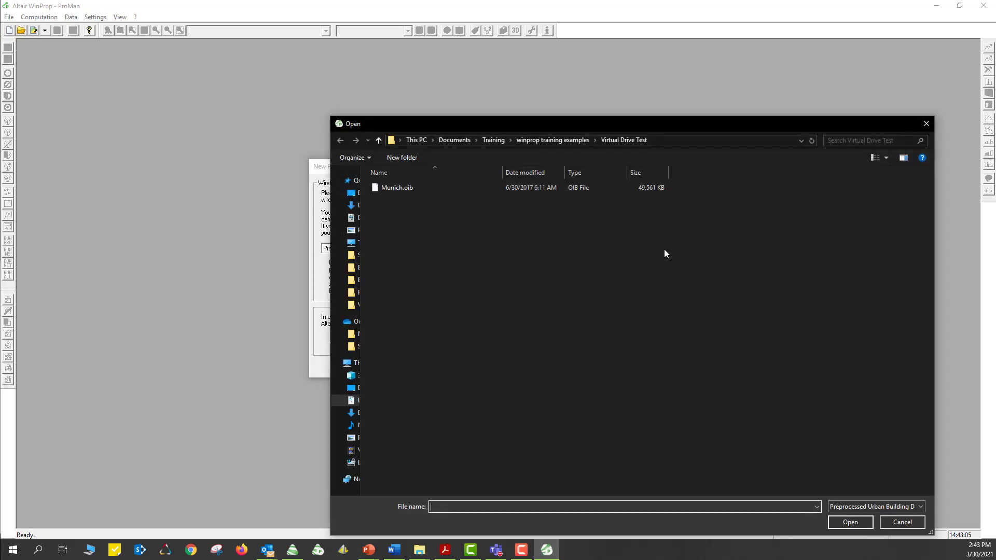
pyautogui.moveTo(679, 123); pyautogui.dragTo(590, 111)
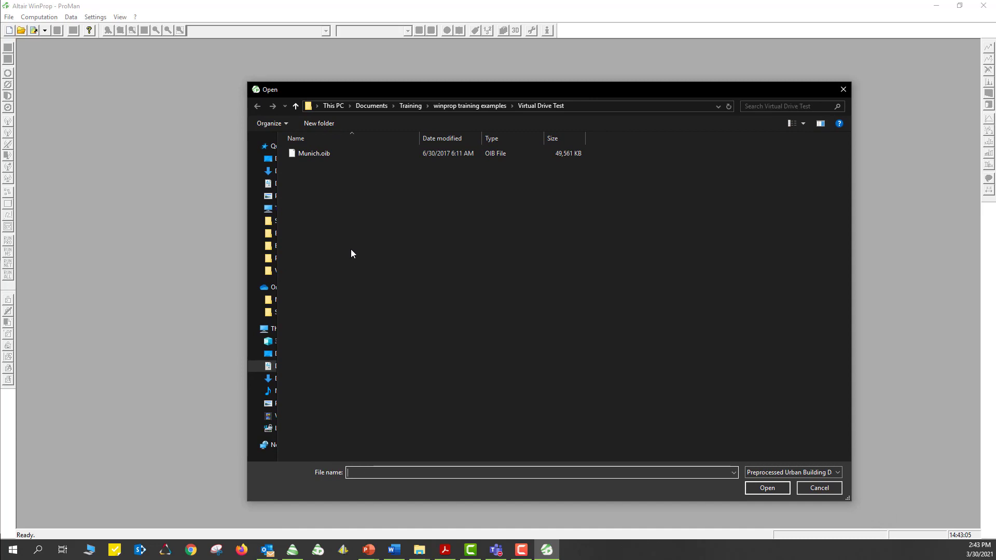
pyautogui.click(324, 154)
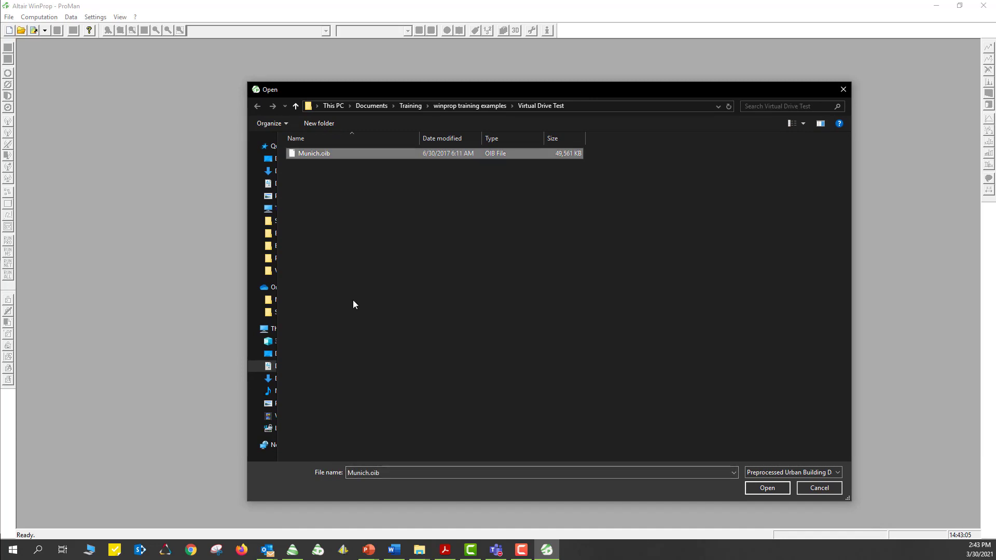
pyautogui.click(758, 488)
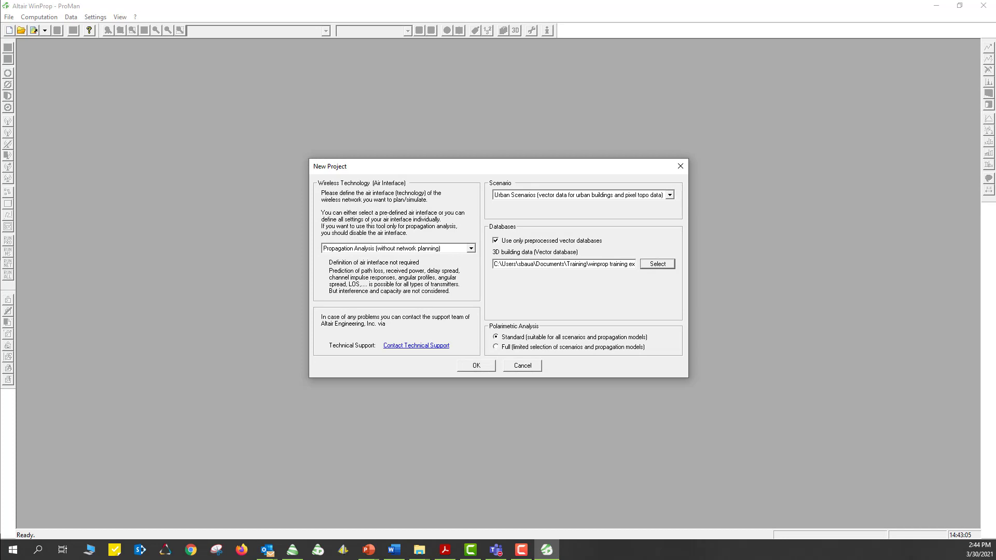
pyautogui.click(476, 366)
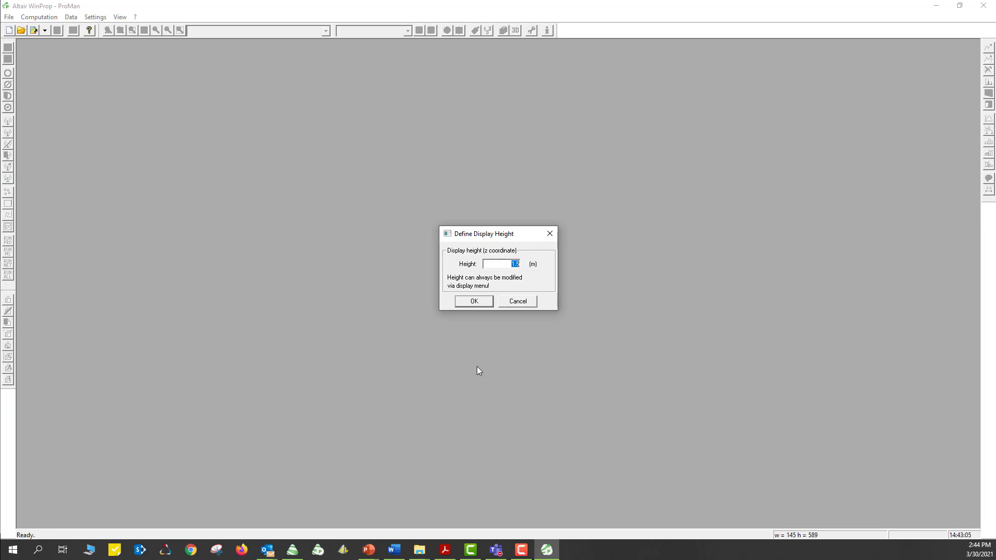
pyautogui.click(474, 302)
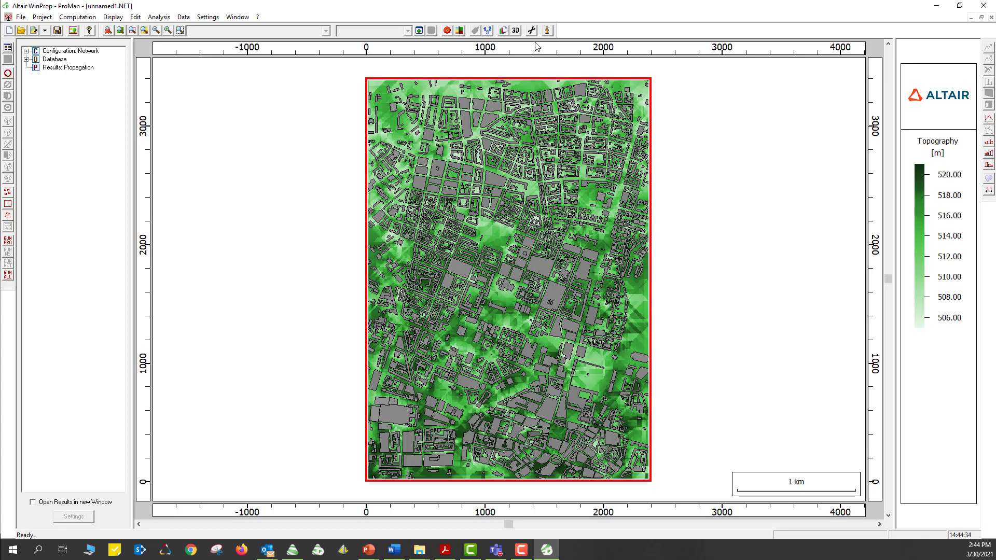
# Step: Inspect the city buildings and topography in the 3D view, and return to the 2D map
pyautogui.click(516, 31)
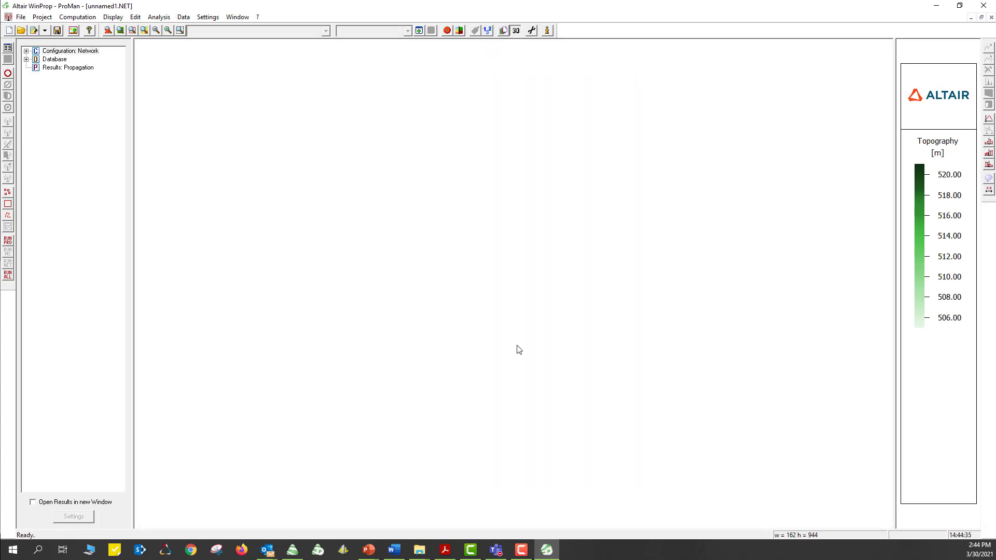
pyautogui.scroll(6, 528, 314)
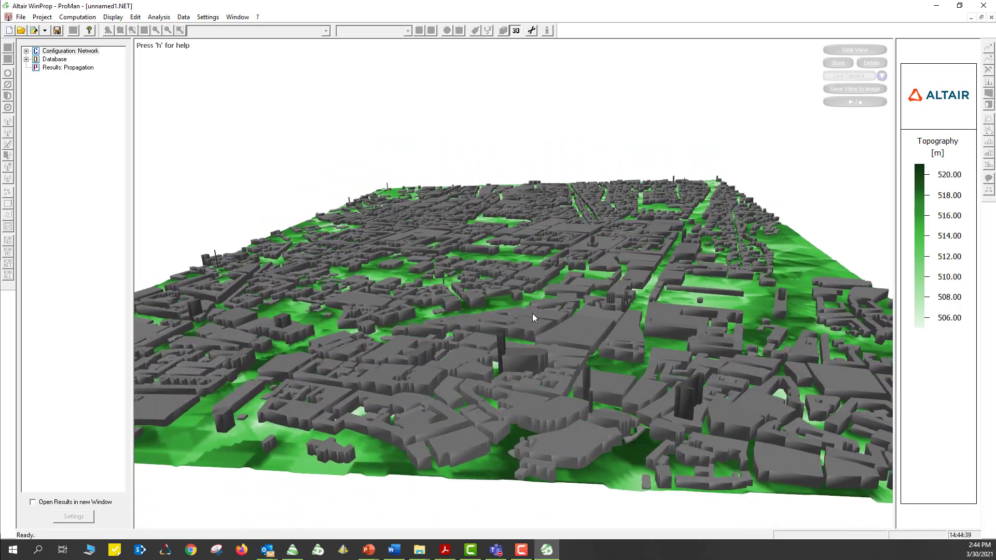
pyautogui.moveTo(532, 313); pyautogui.dragTo(585, 328)
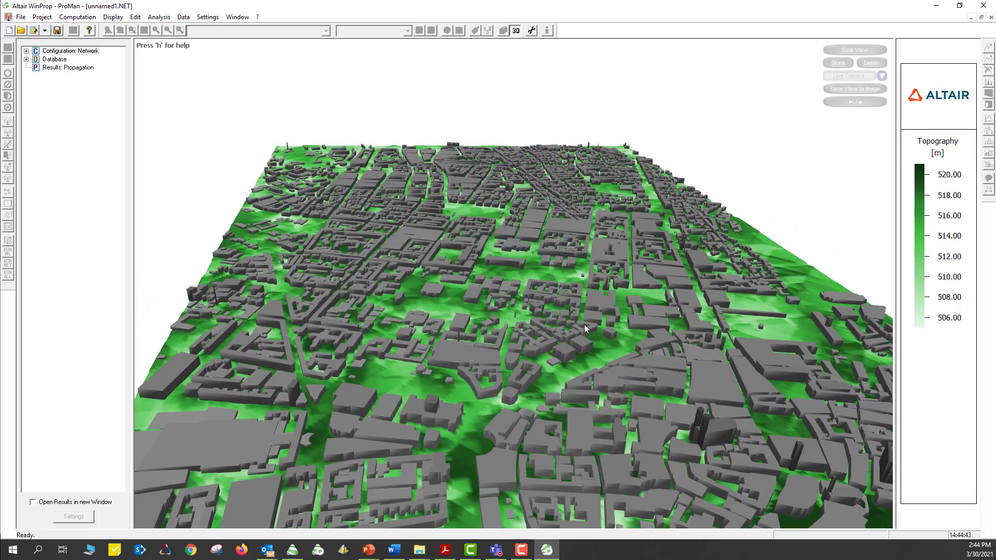
pyautogui.click(516, 31)
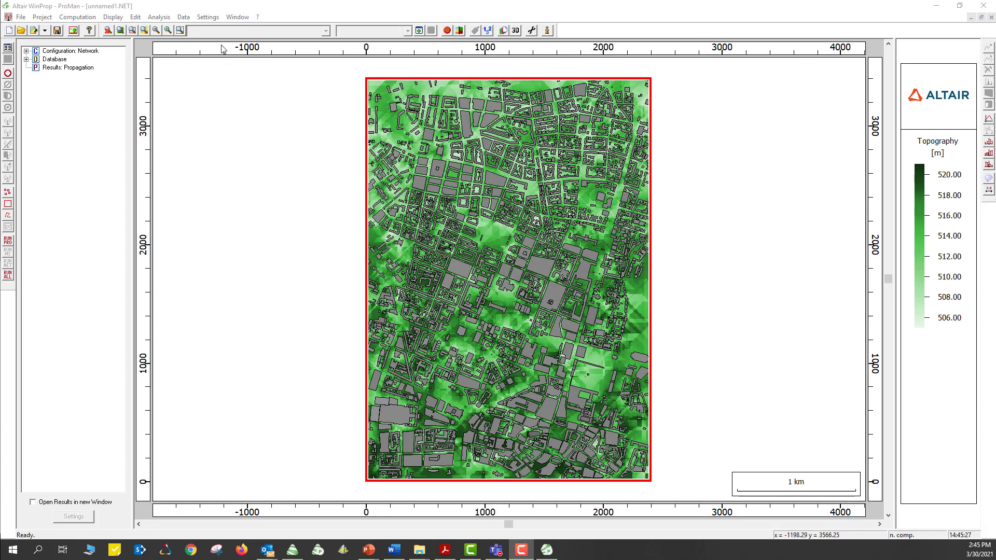
# Step: Change the topography colour palette to Rainbow (bright) in the local display settings
pyautogui.click(208, 17)
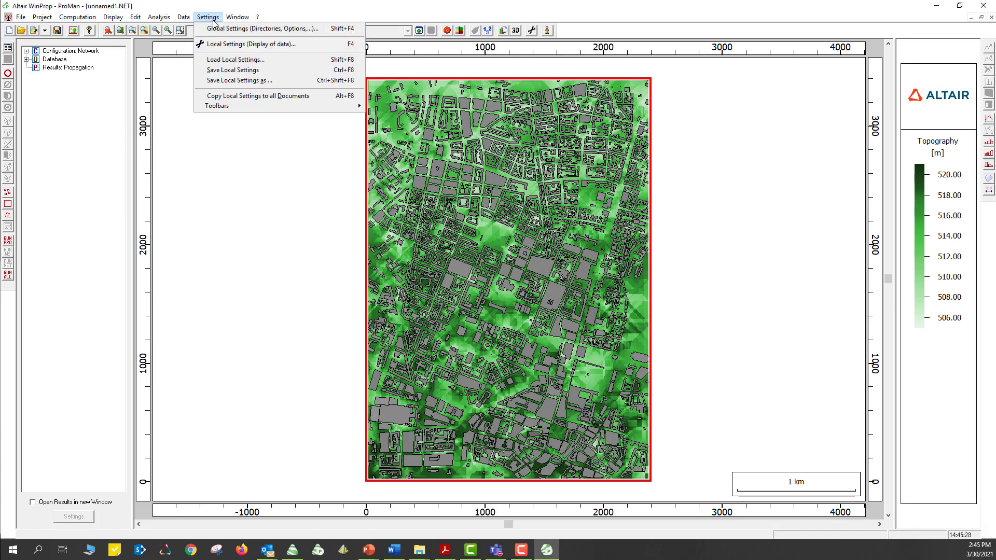
pyautogui.click(224, 45)
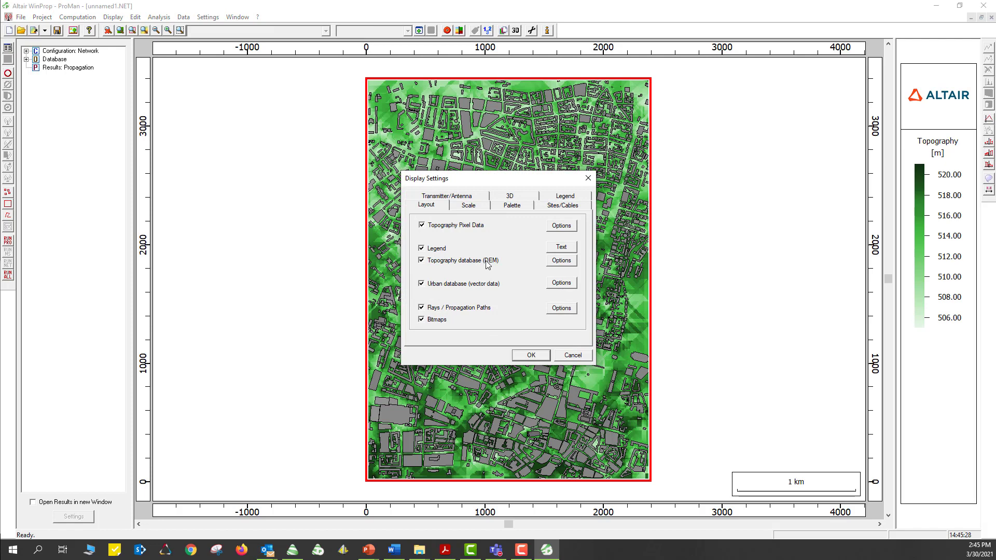
pyautogui.click(511, 206)
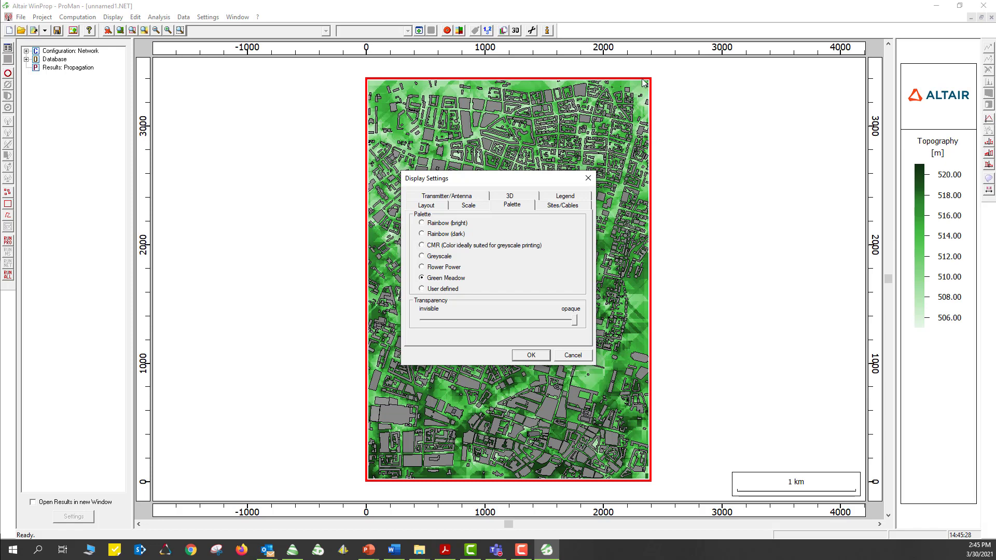
pyautogui.click(456, 224)
pyautogui.click(528, 356)
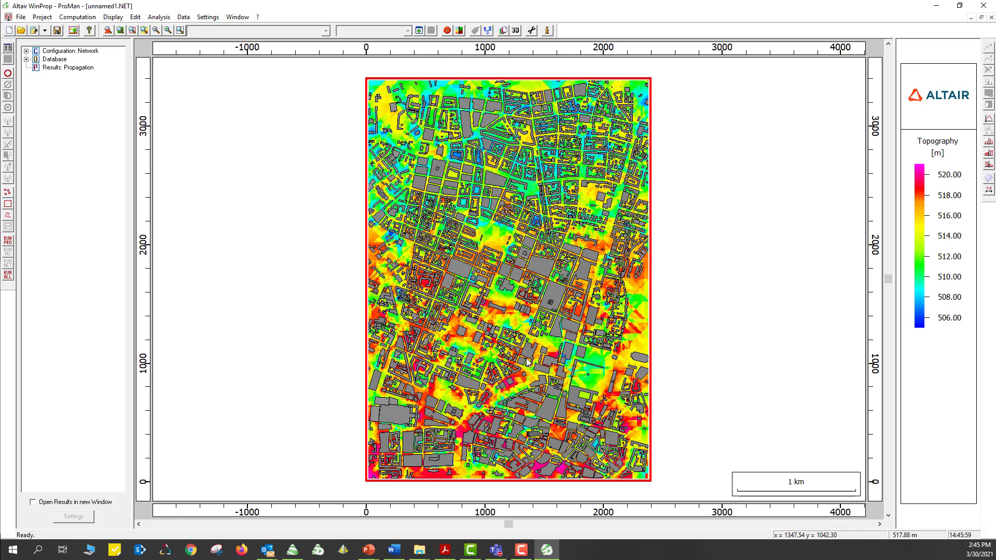
# Step: Set the topography colour palette back to Green Meadow in the local display settings
pyautogui.click(210, 18)
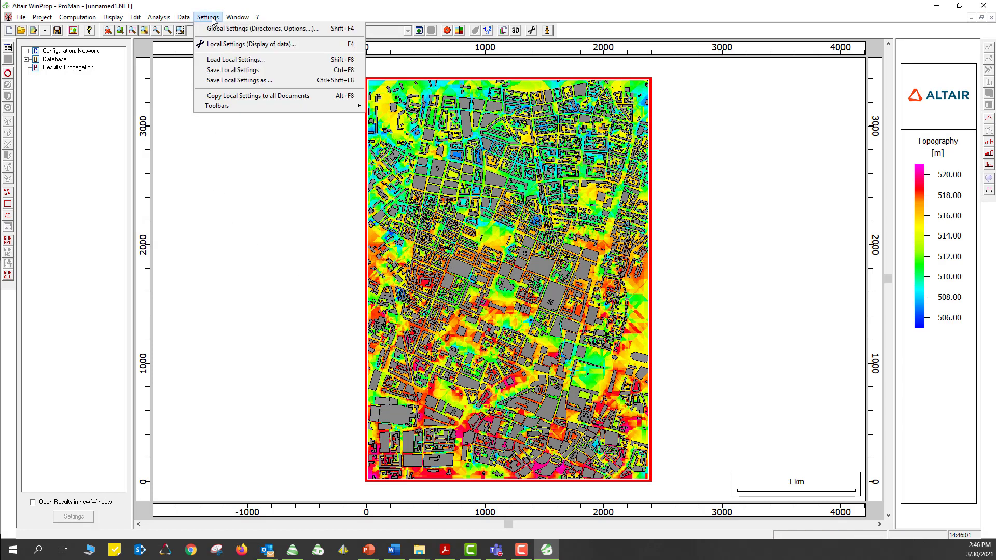
pyautogui.click(222, 44)
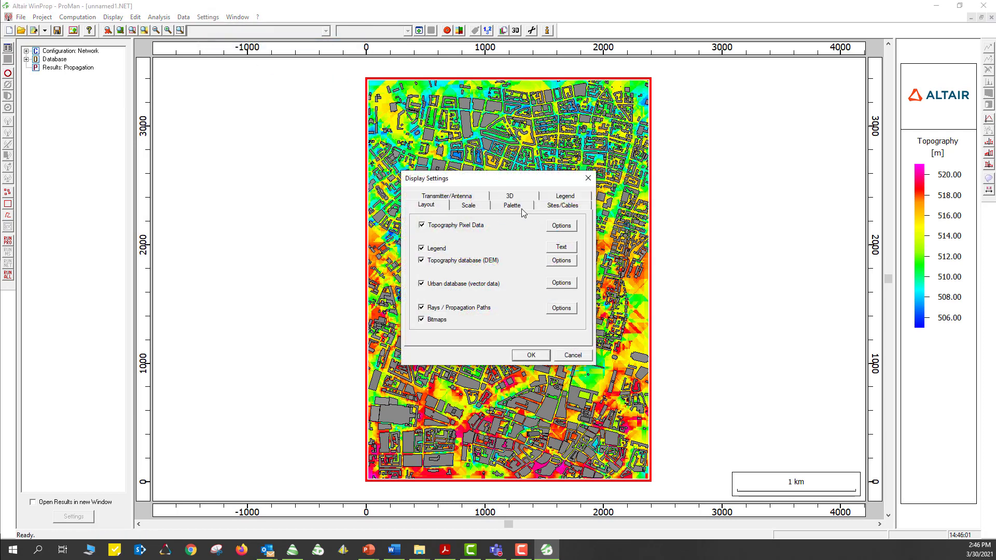
pyautogui.click(521, 207)
pyautogui.click(444, 279)
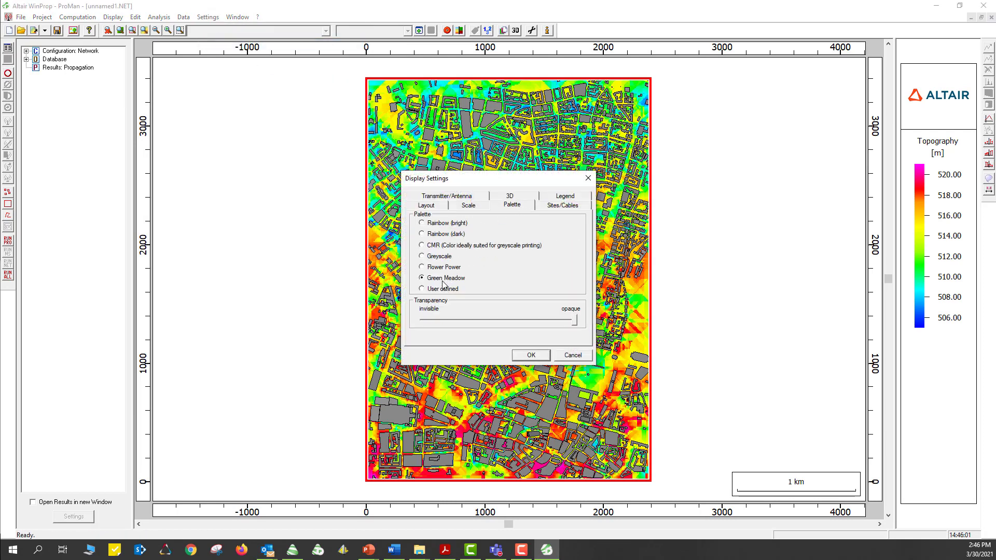
pyautogui.click(534, 358)
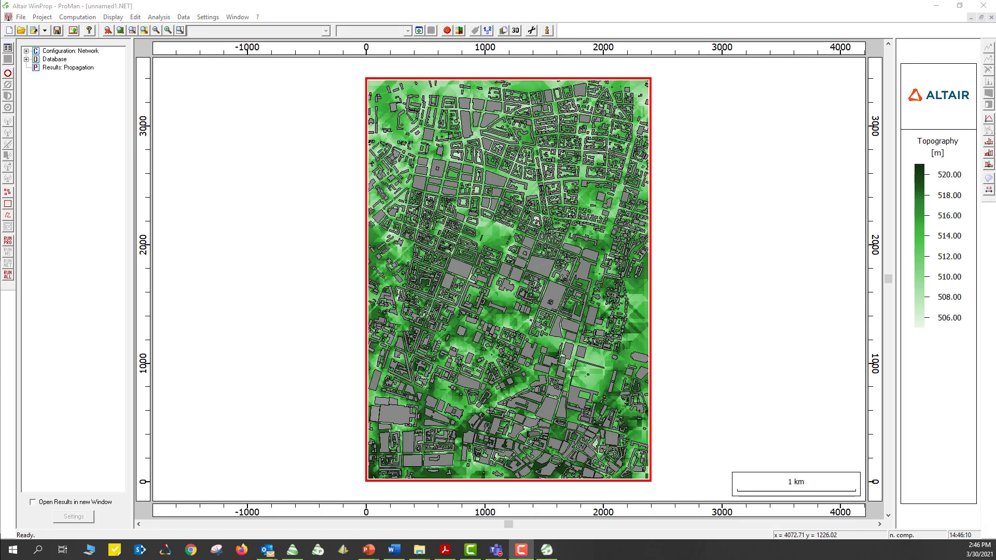
# Step: Save the project as Virtual_drive_test_1 in the Virtual Drive Test folder
pyautogui.click(20, 18)
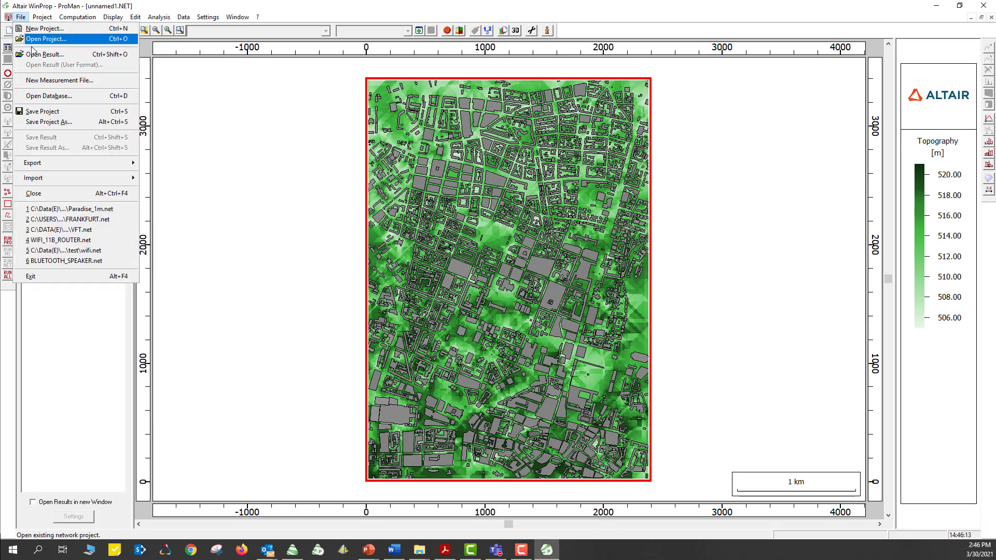
pyautogui.click(43, 124)
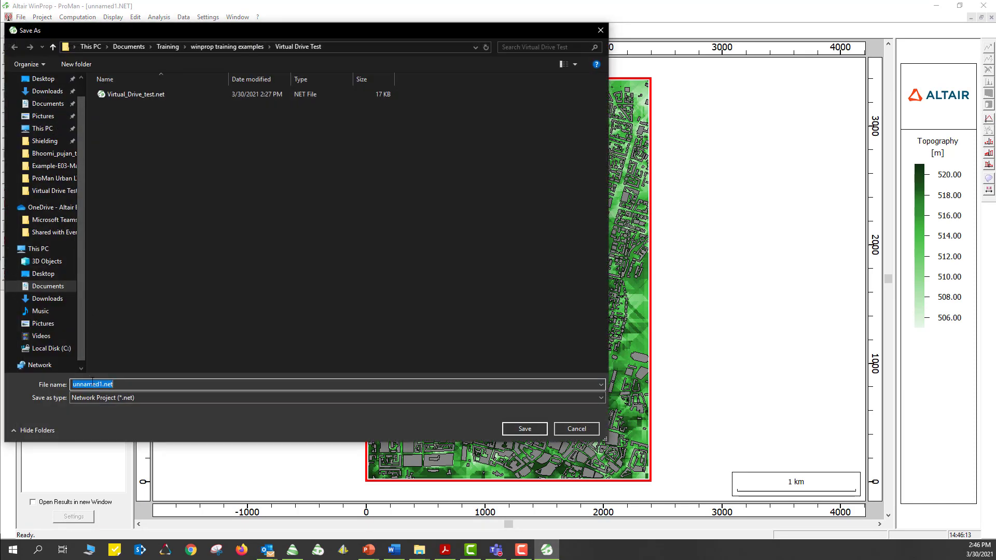
pyautogui.write('Virtu')
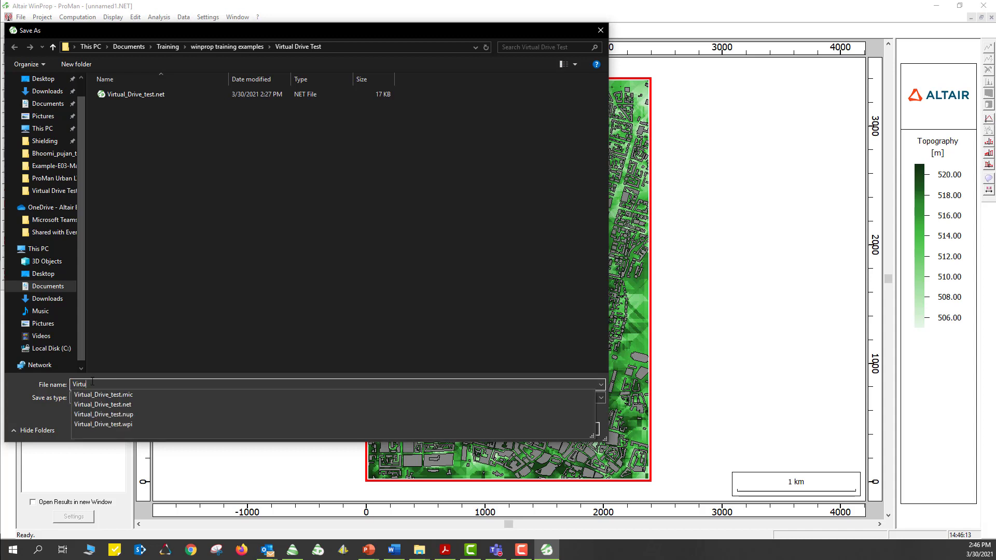
pyautogui.write('al_drive_test_1')
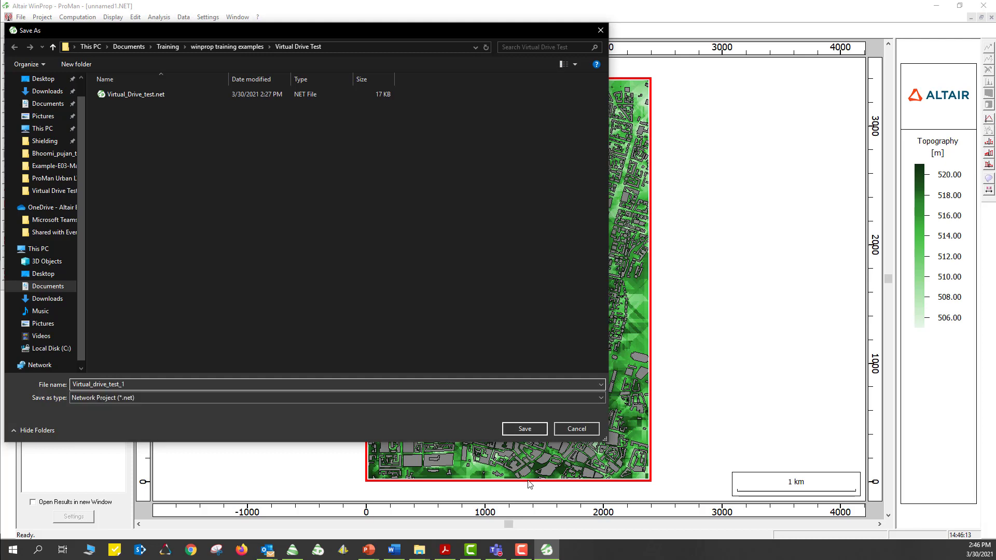
pyautogui.click(525, 430)
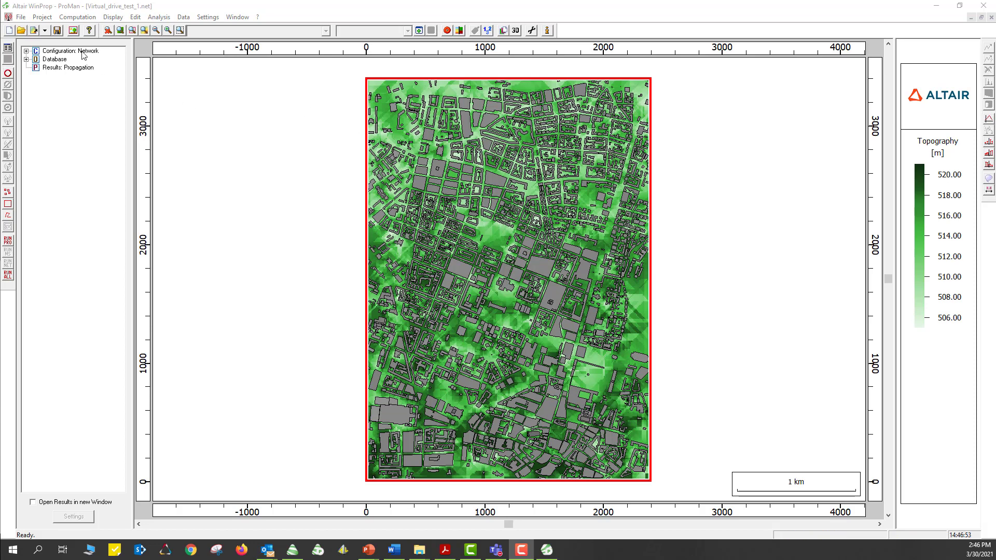
# Step: Examine the site options in the project parameters and close them without making changes
pyautogui.click(43, 17)
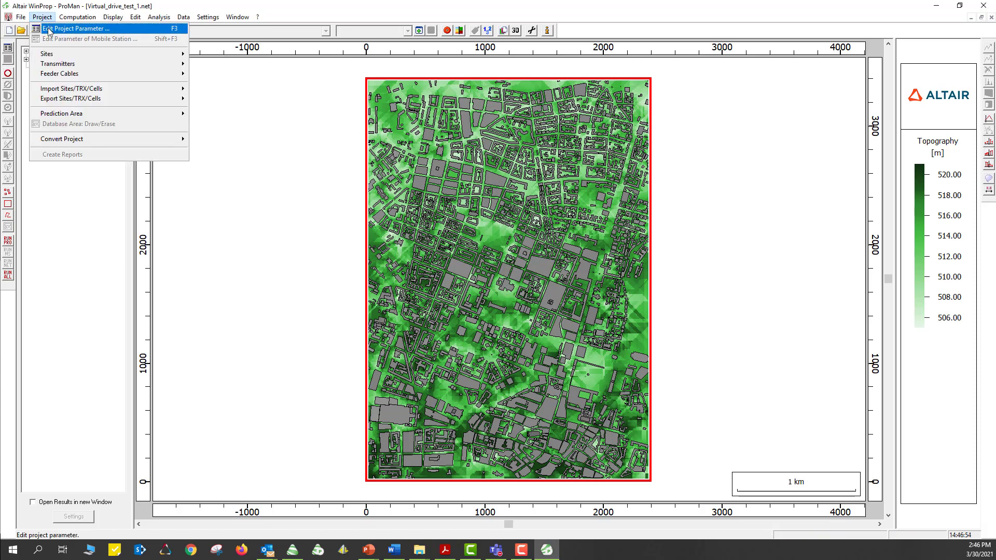
pyautogui.click(49, 27)
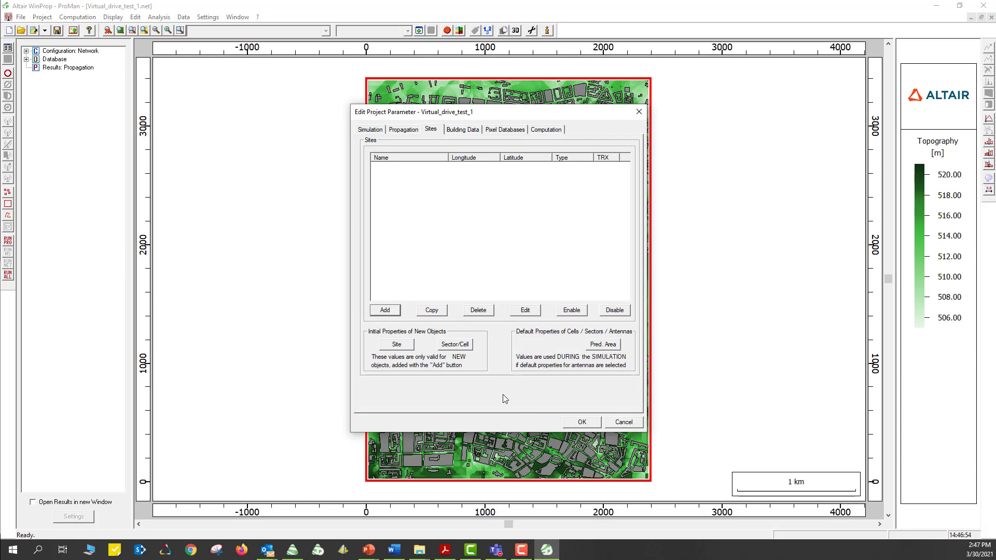
pyautogui.click(639, 111)
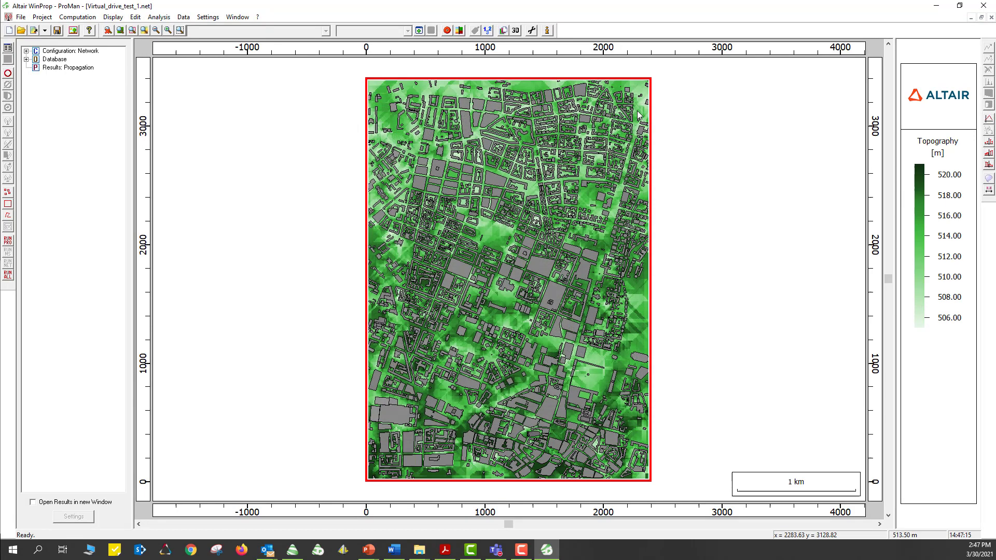
# Step: Place a 3 Sector Site in the Munich map at about x 884, y 1830
pyautogui.click(8, 75)
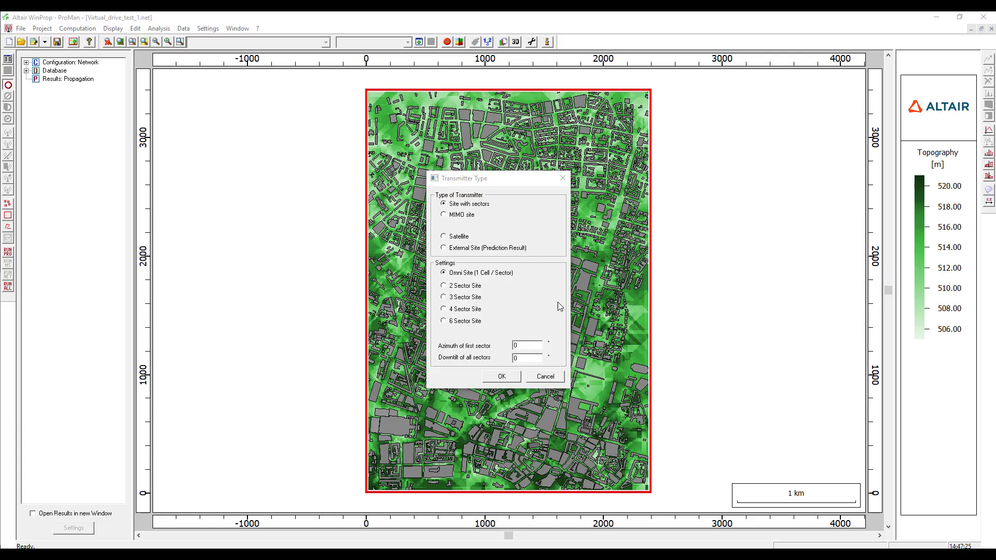
pyautogui.click(476, 203)
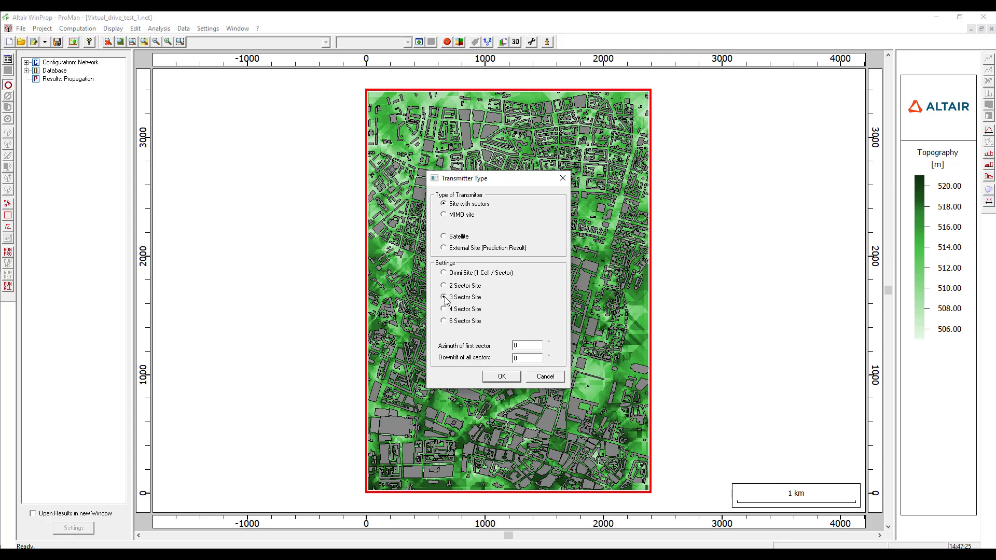
pyautogui.click(502, 377)
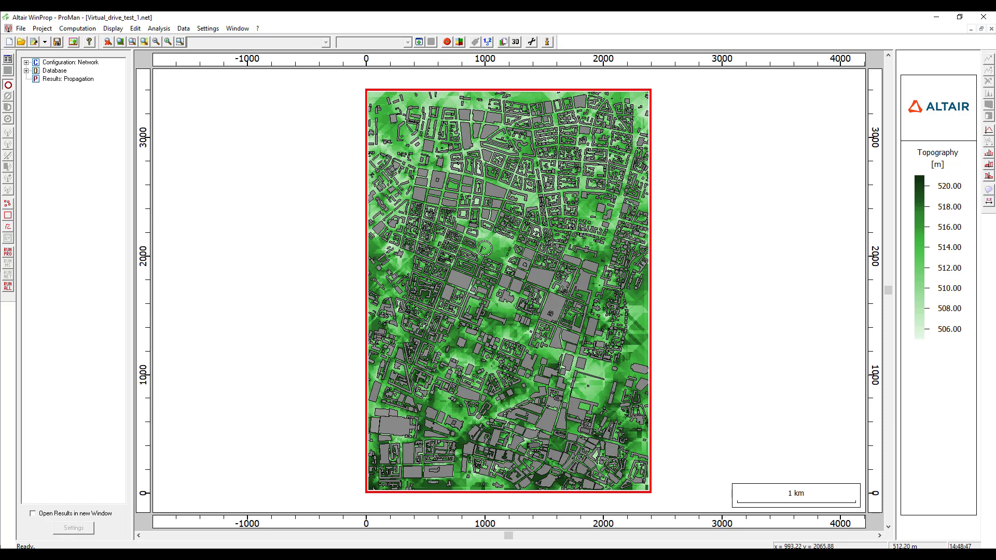
pyautogui.click(471, 277)
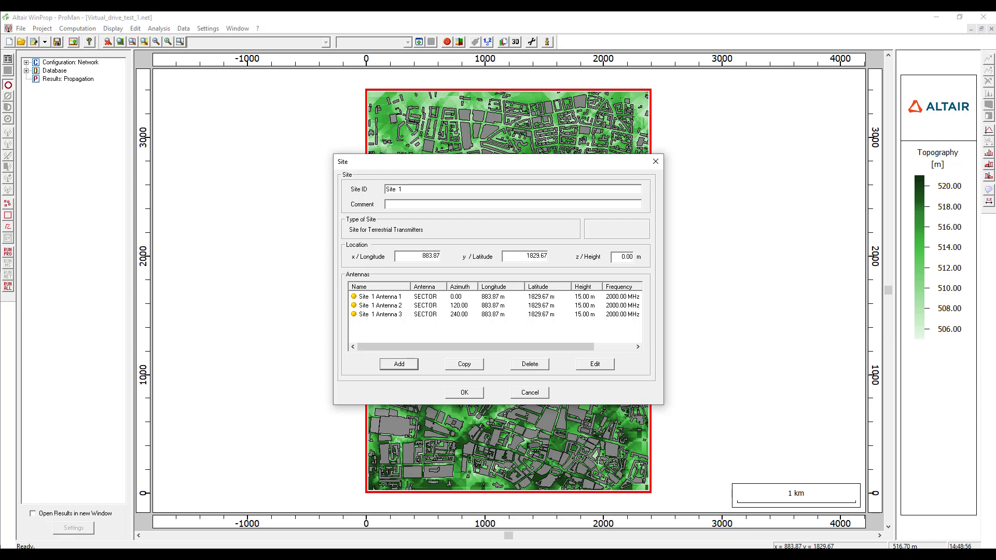
# Step: Set Site 1 Antenna 1 to 1800 MHz at 40 m height with the SectorAntenna1.apb antenna pattern
pyautogui.doubleClick(395, 299)
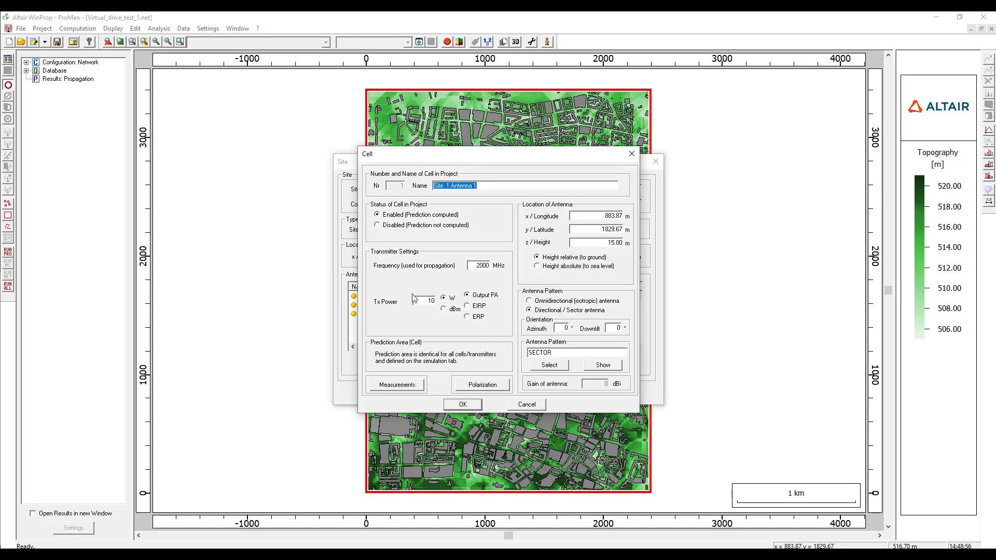
pyautogui.doubleClick(481, 265)
pyautogui.write('18')
pyautogui.moveTo(605, 243); pyautogui.dragTo(632, 237)
pyautogui.write('40')
pyautogui.click(550, 366)
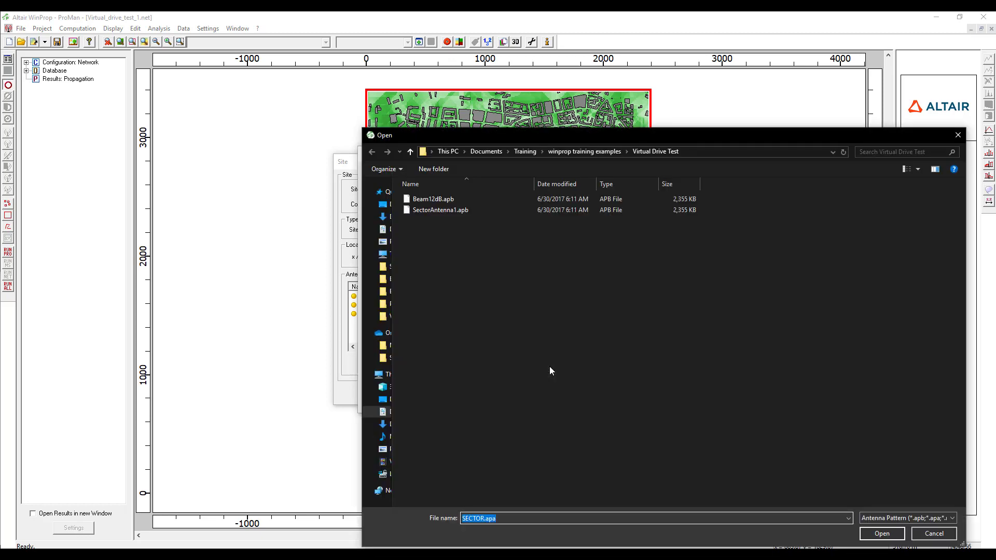
pyautogui.click(447, 213)
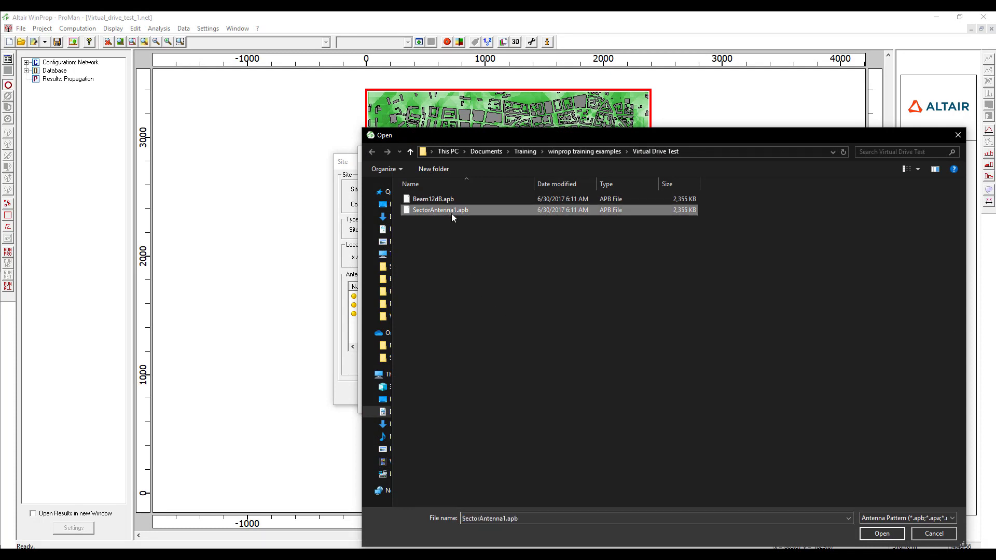
pyautogui.click(878, 531)
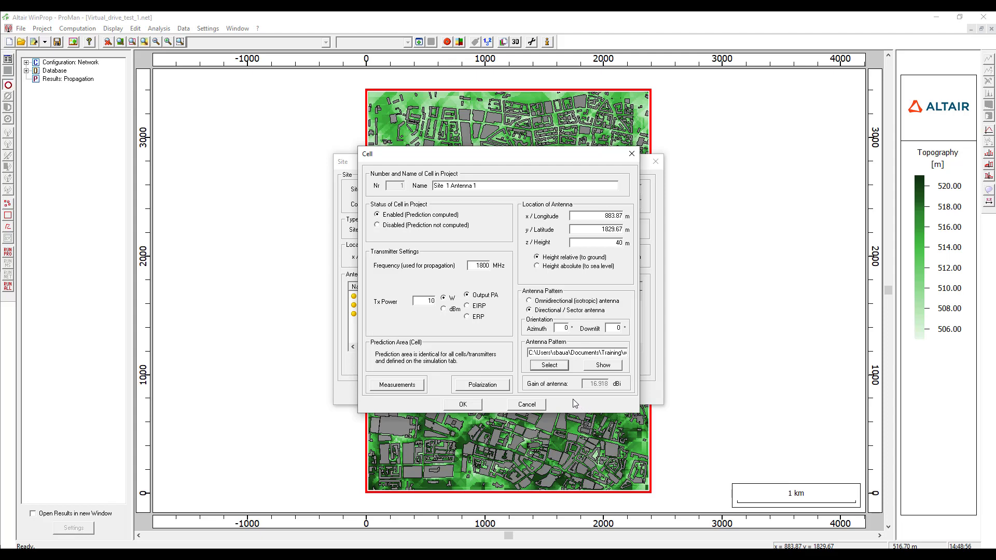
pyautogui.click(461, 407)
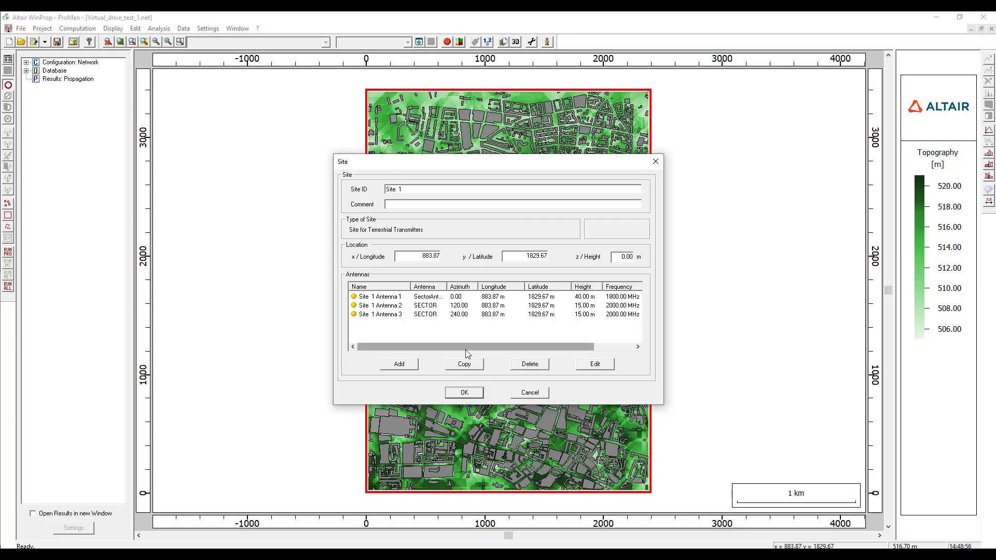
# Step: Set Site 1 Antenna 2 to 1800 MHz at 40 m height with the SectorAntenna1.apb antenna pattern
pyautogui.click(437, 307)
pyautogui.doubleClick(437, 307)
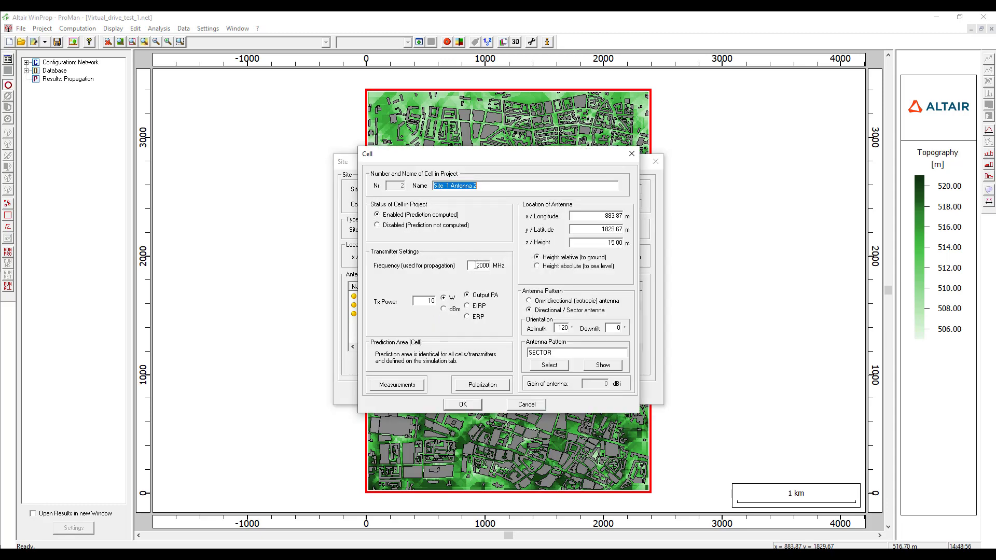
pyautogui.moveTo(468, 265); pyautogui.dragTo(500, 264)
pyautogui.write('1800')
pyautogui.moveTo(607, 242); pyautogui.dragTo(638, 240)
pyautogui.write('40')
pyautogui.click(552, 365)
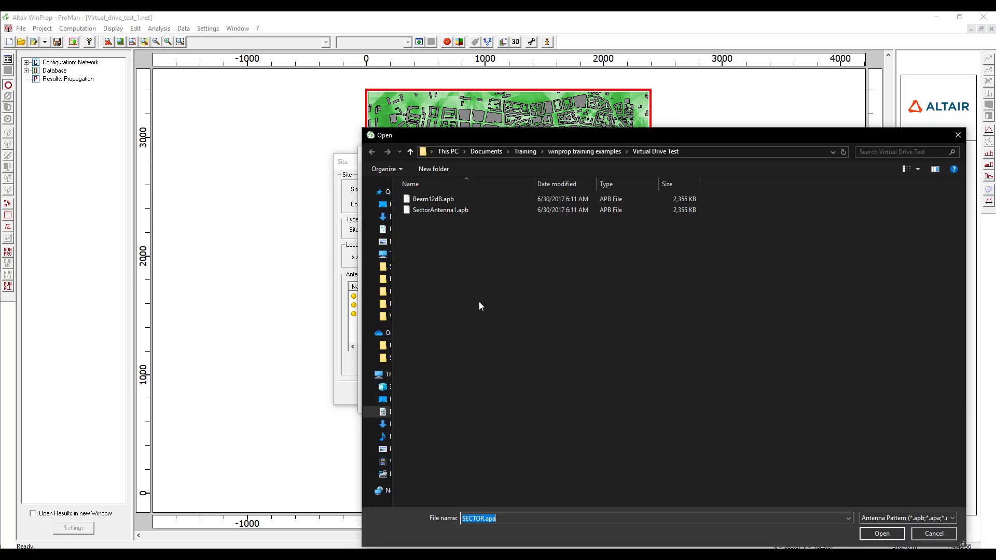
pyautogui.doubleClick(431, 211)
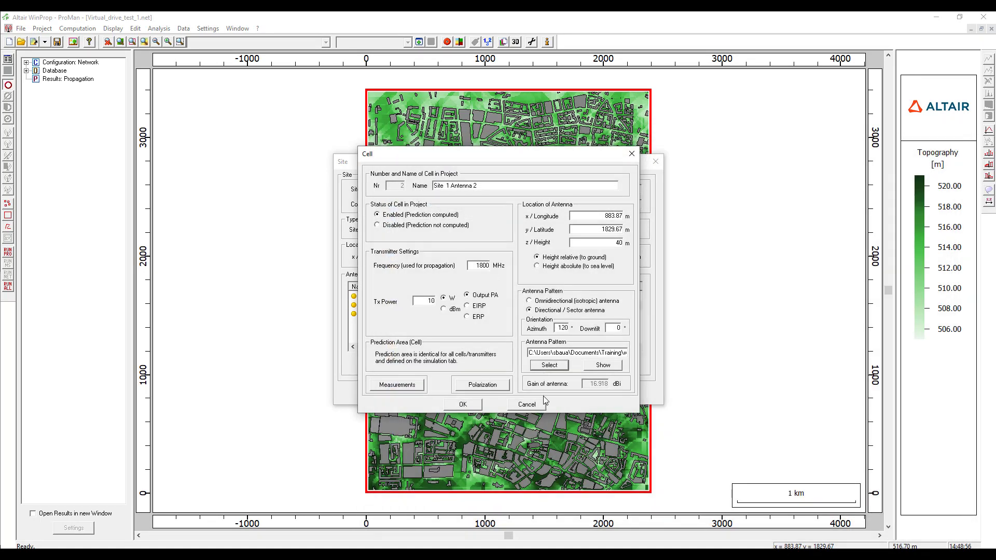
pyautogui.click(471, 408)
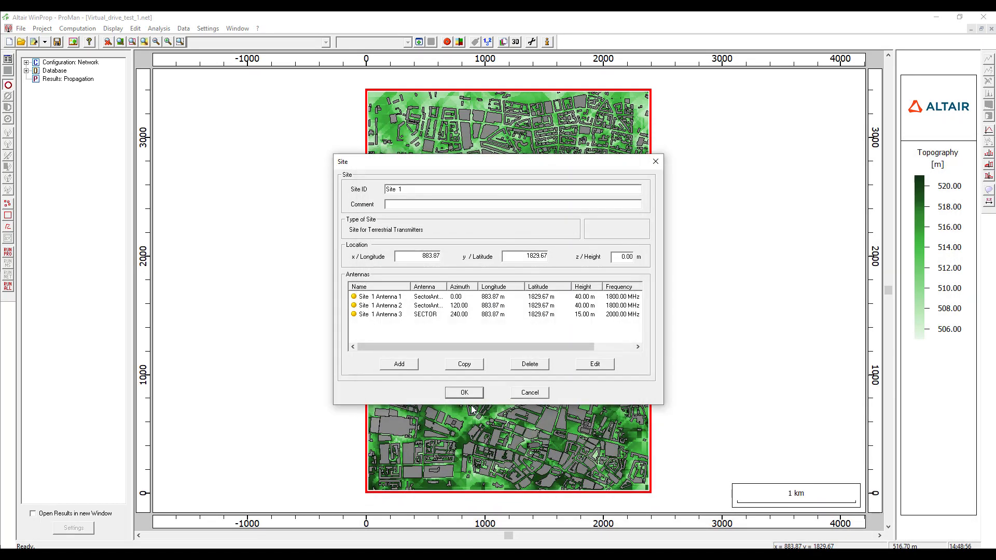
# Step: Set Site 1 Antenna 3 to 1800 MHz at 40 m height with the SectorAntenna1.apb pattern, and accept the site
pyautogui.doubleClick(459, 314)
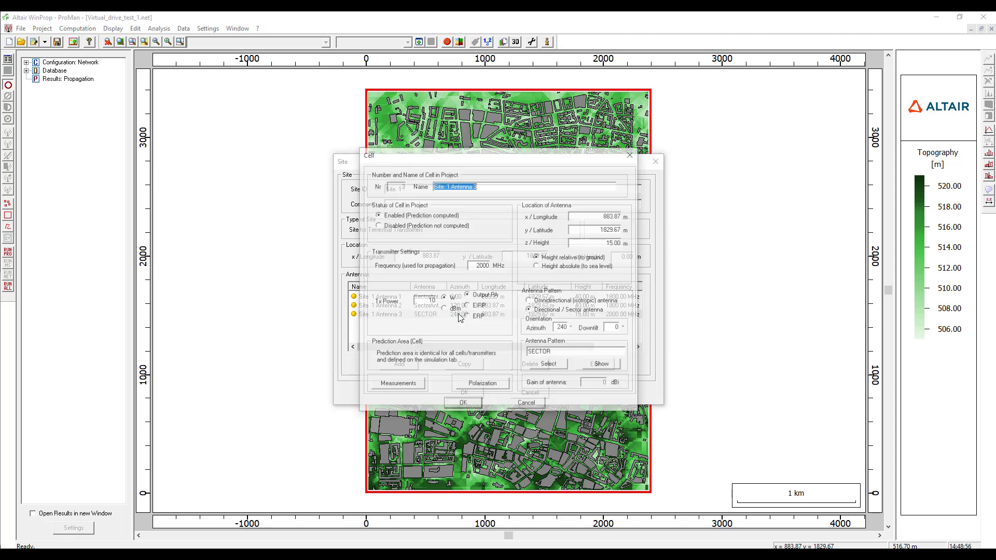
pyautogui.moveTo(476, 265); pyautogui.dragTo(498, 265)
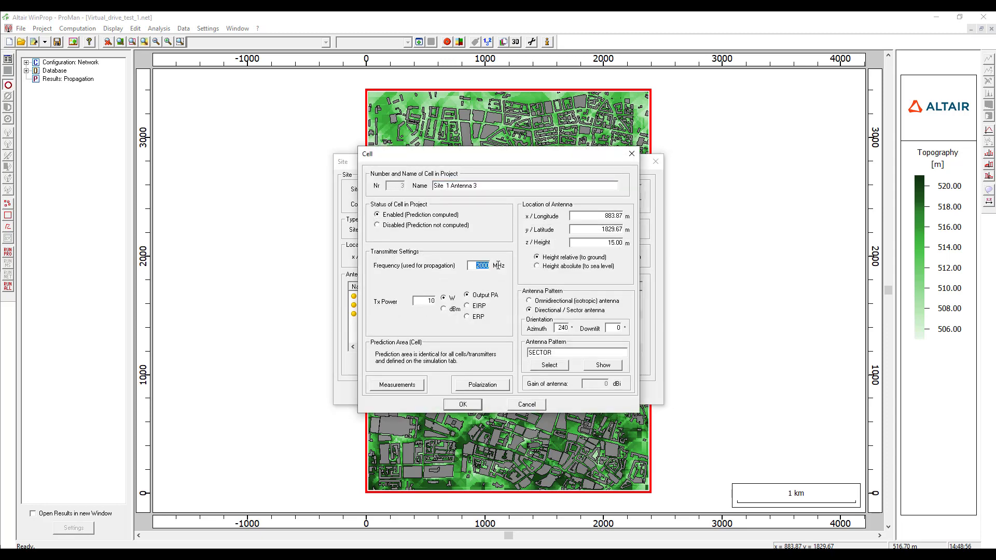
pyautogui.write('180')
pyautogui.doubleClick(620, 242)
pyautogui.write('40')
pyautogui.click(559, 367)
pyautogui.doubleClick(448, 210)
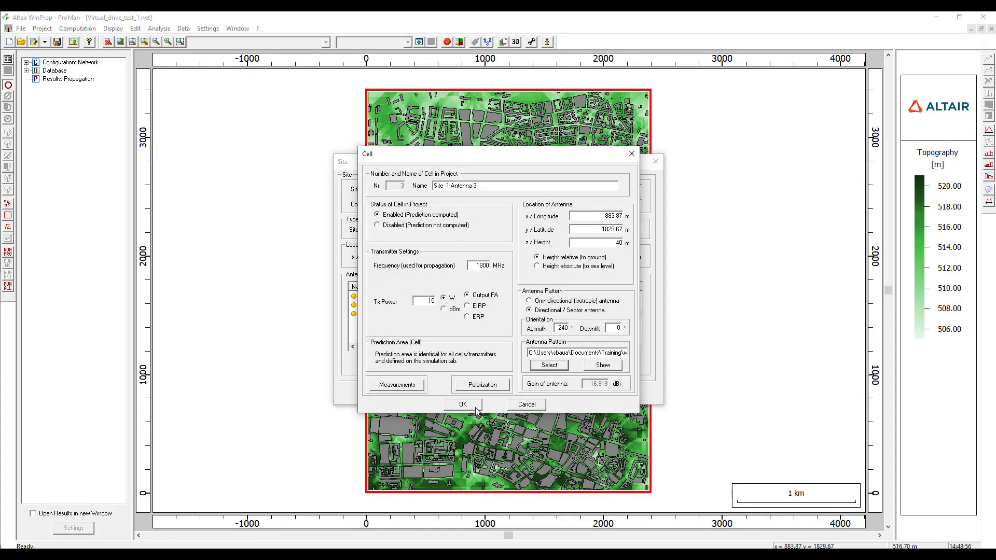
pyautogui.click(462, 404)
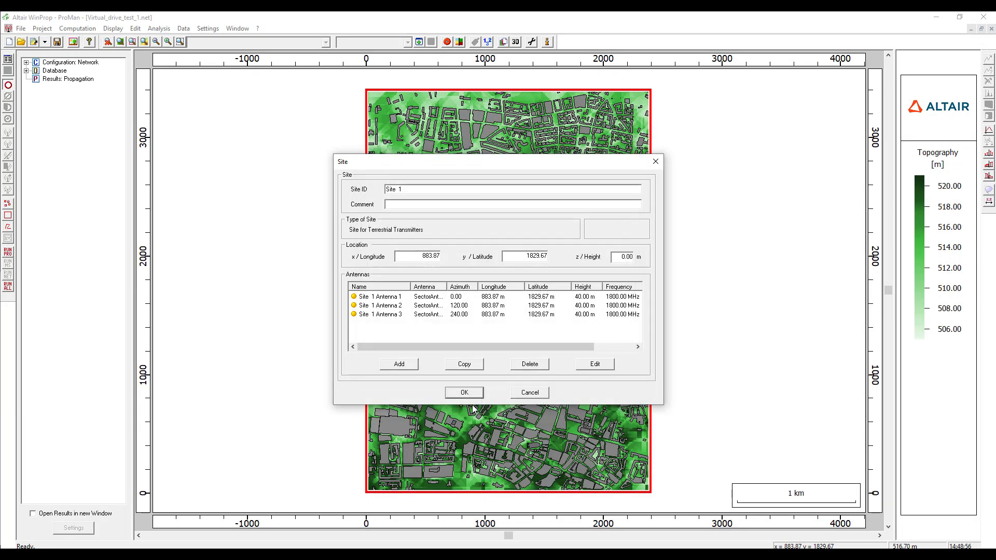
pyautogui.click(464, 392)
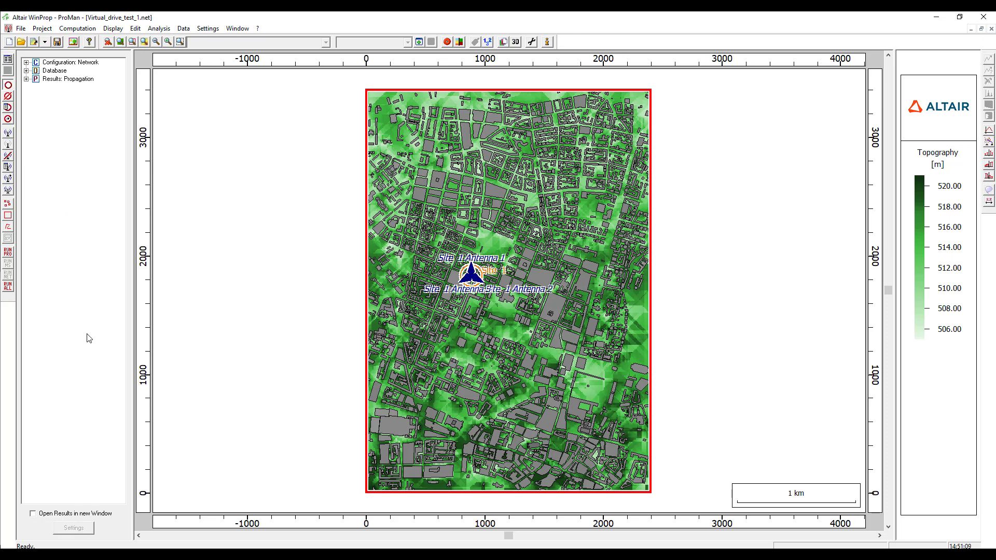
# Step: Inspect the transmitter site among the buildings in the 3D view and return to the 2D map
pyautogui.click(8, 120)
pyautogui.click(517, 42)
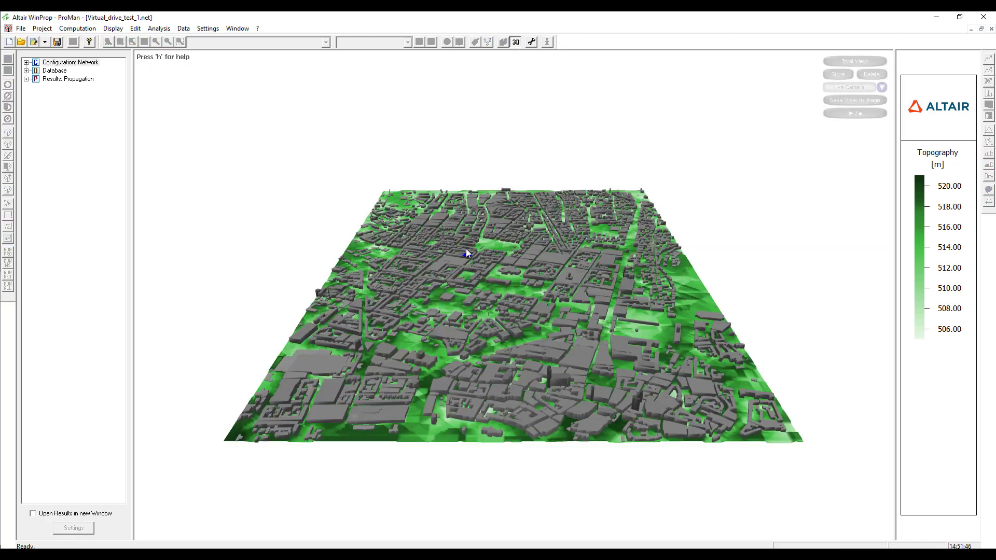
pyautogui.scroll(6, 464, 250)
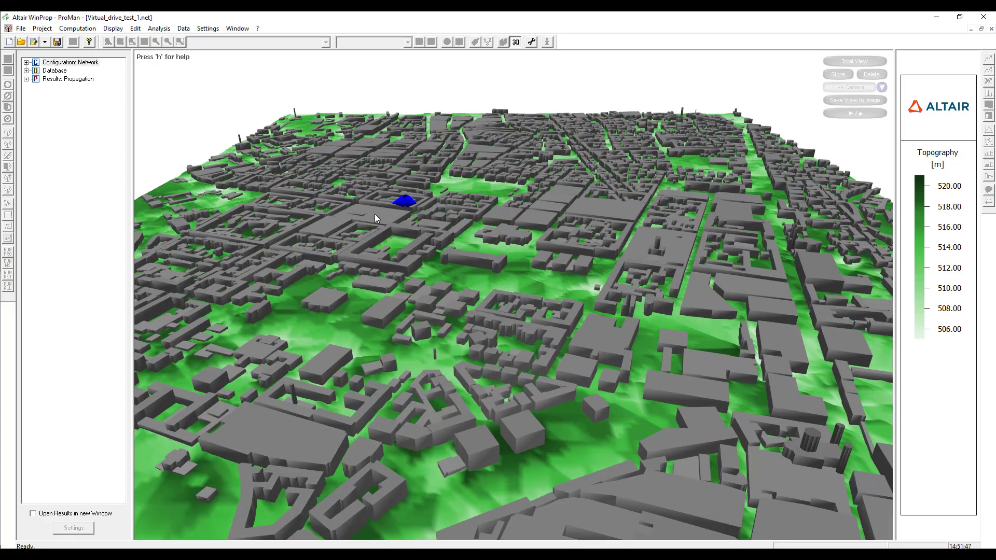
pyautogui.moveTo(374, 214); pyautogui.dragTo(473, 320)
pyautogui.scroll(5, 473, 319)
pyautogui.moveTo(446, 372); pyautogui.dragTo(511, 323)
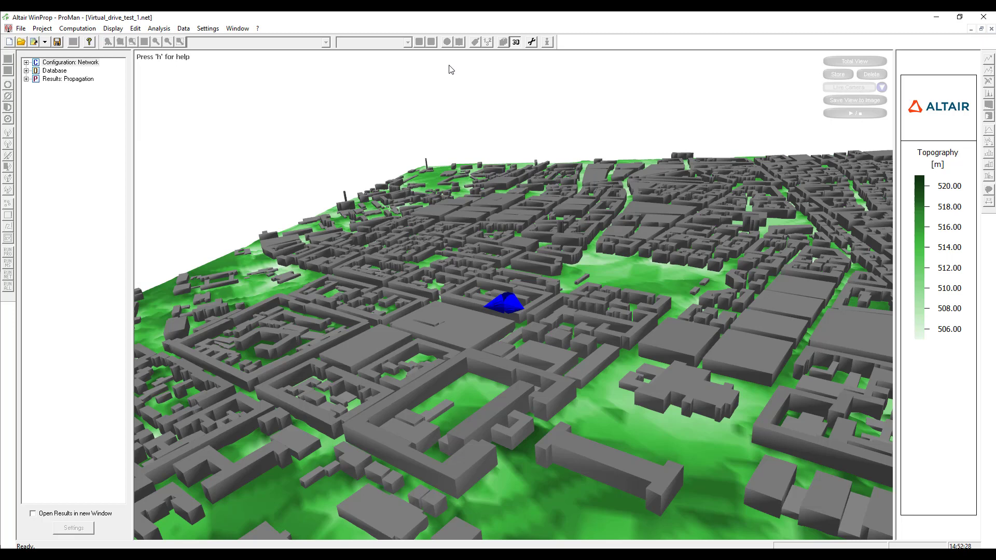
pyautogui.click(515, 42)
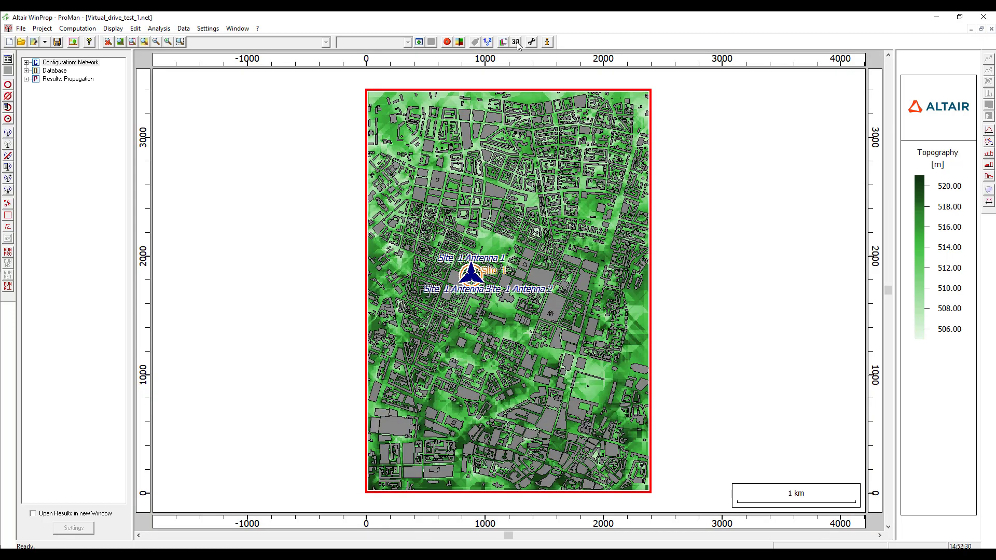
# Step: Enable additional ASCII output of results, Channel Impulse Response (CIR) and Propagation Paths in the project's propagation parameters
pyautogui.click(43, 29)
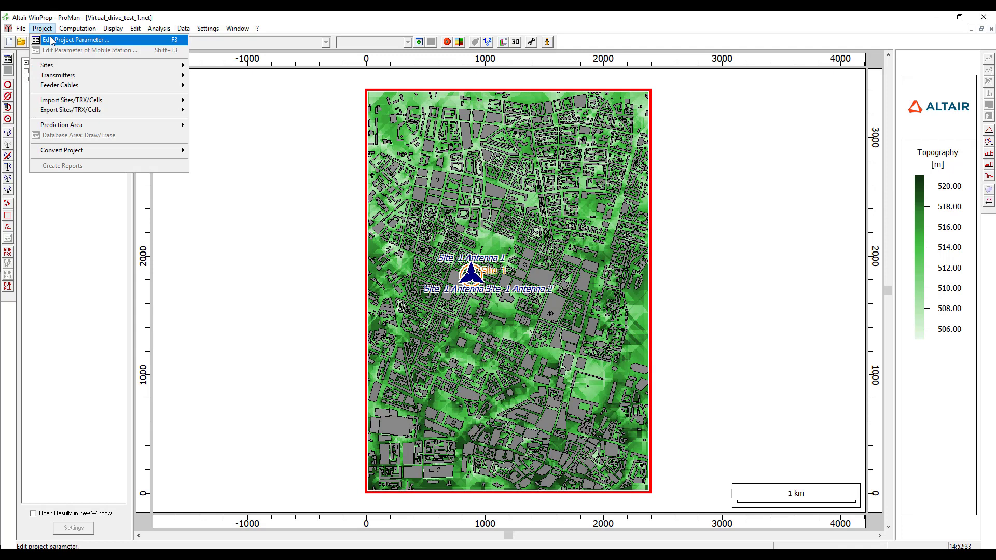
pyautogui.click(66, 243)
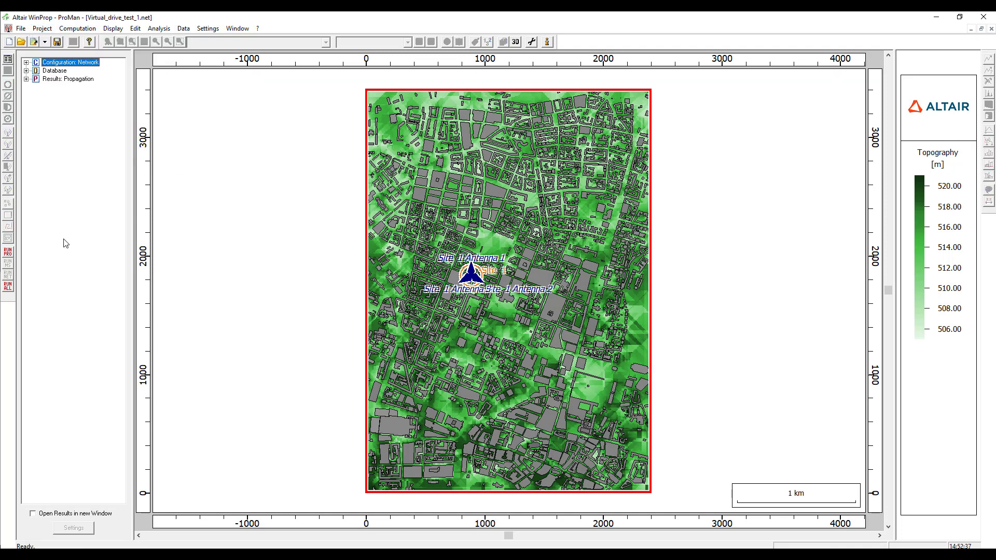
pyautogui.click(8, 61)
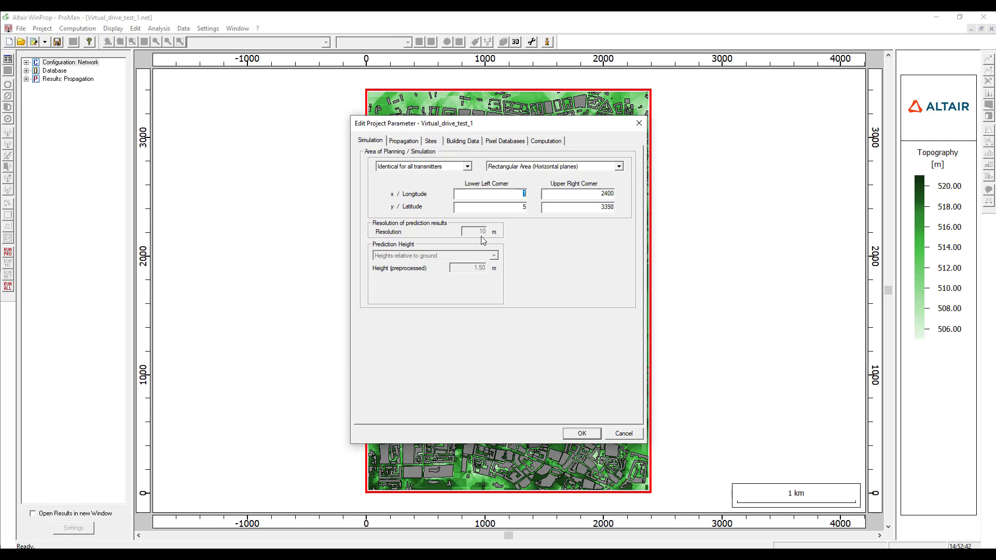
pyautogui.click(408, 141)
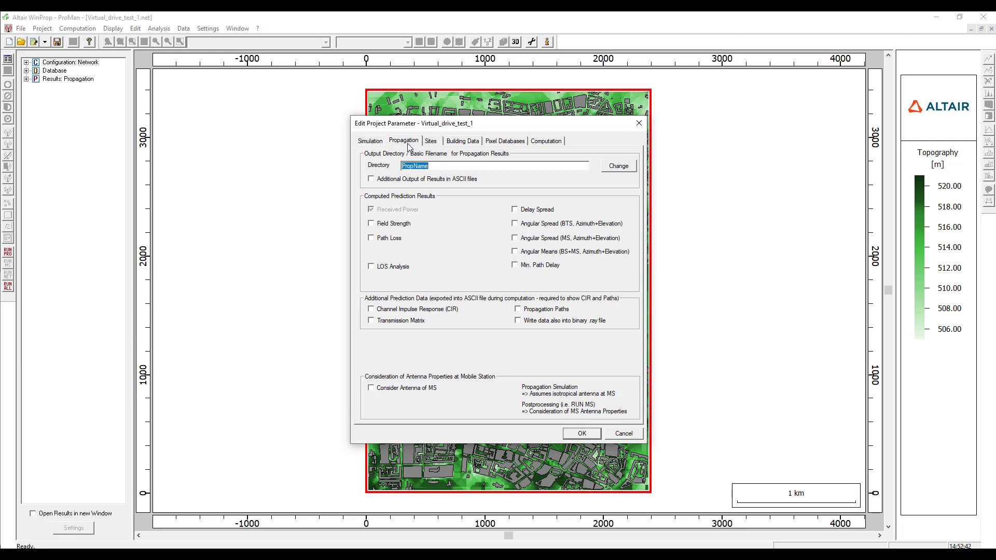
pyautogui.click(371, 180)
pyautogui.click(371, 310)
pyautogui.click(519, 310)
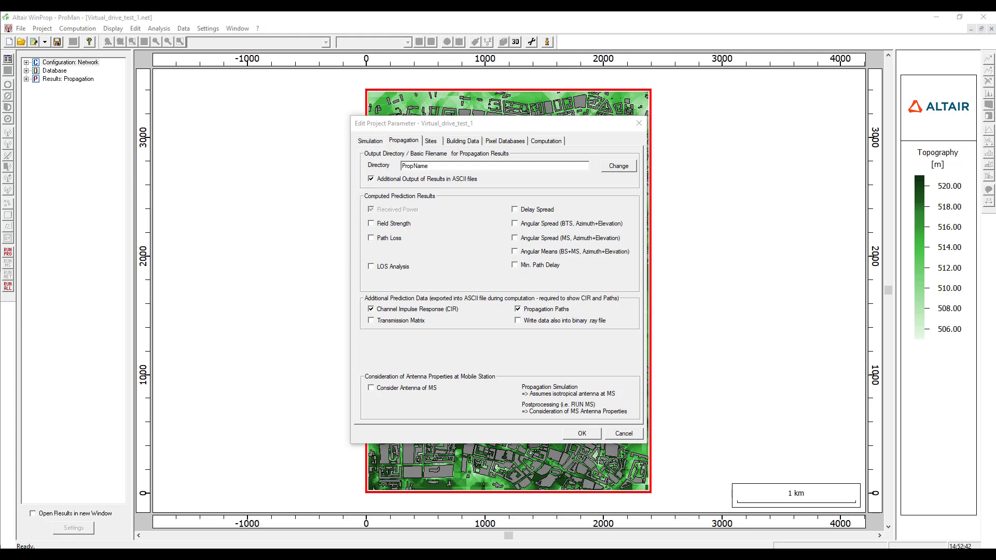
# Step: Review the sites, building data, pixel databases and IRT computation settings, and accept the project parameters
pyautogui.click(432, 142)
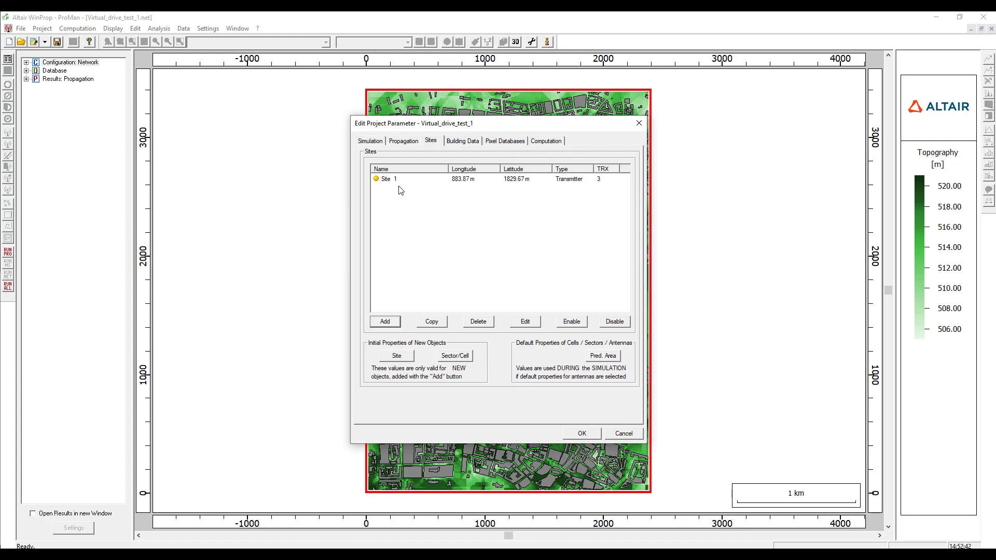
pyautogui.click(465, 143)
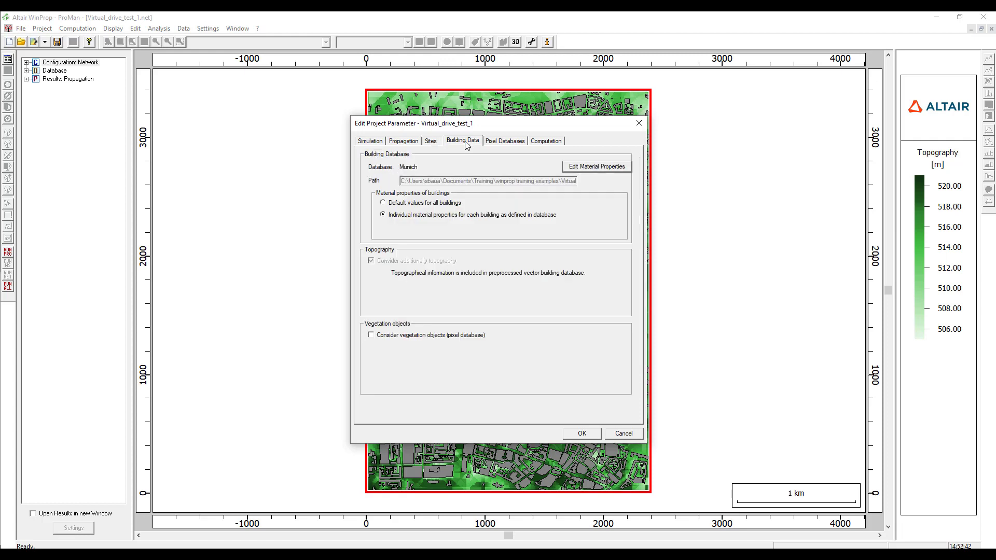
pyautogui.click(499, 141)
pyautogui.click(555, 145)
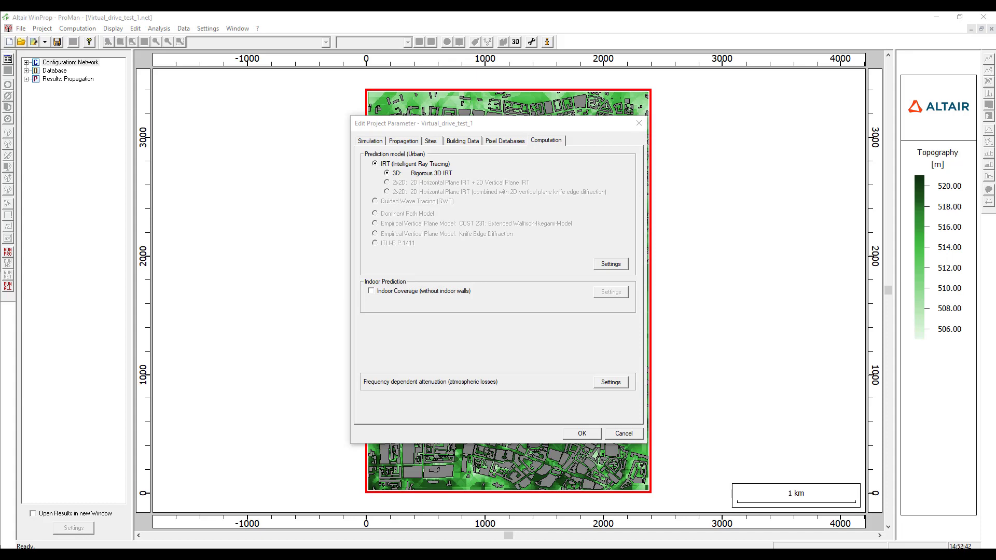
pyautogui.click(612, 264)
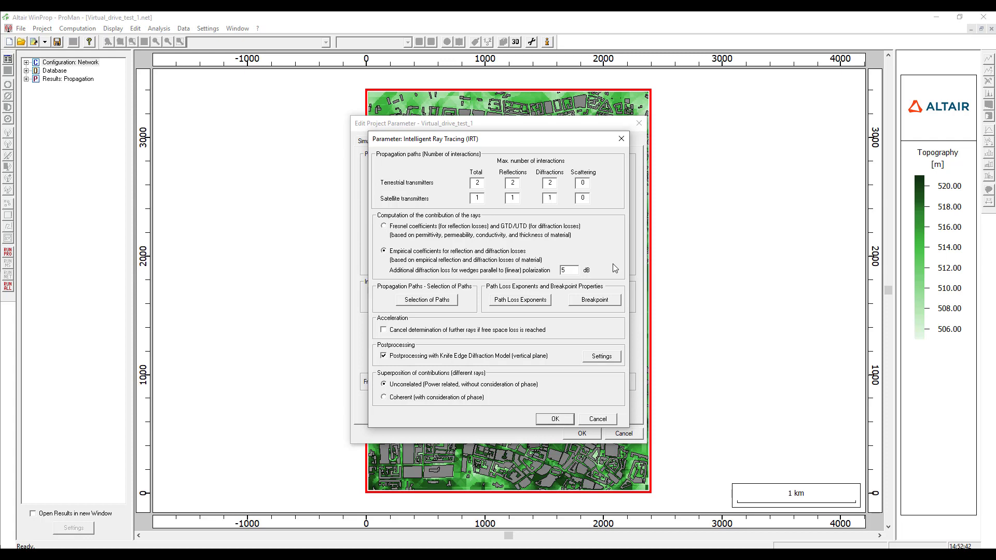
pyautogui.click(601, 419)
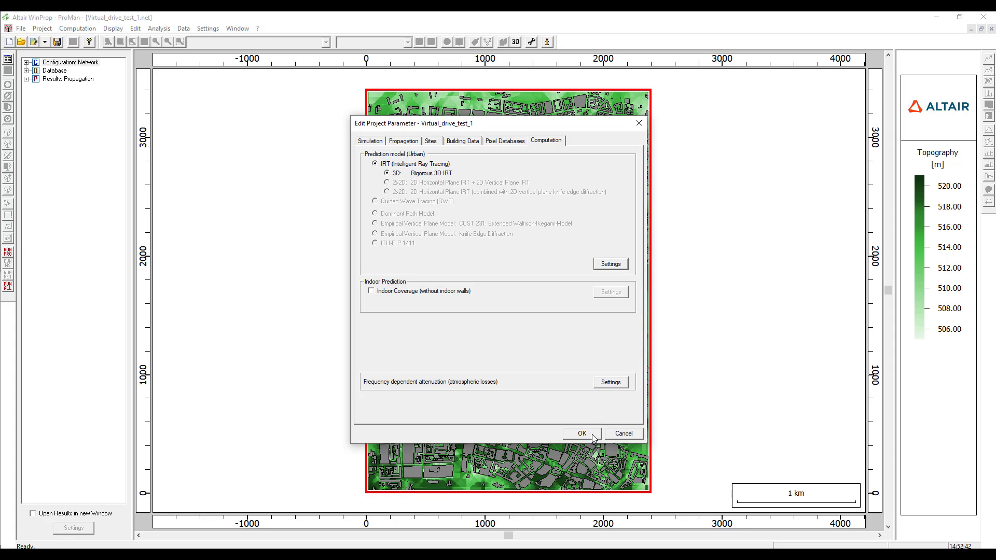
pyautogui.click(582, 434)
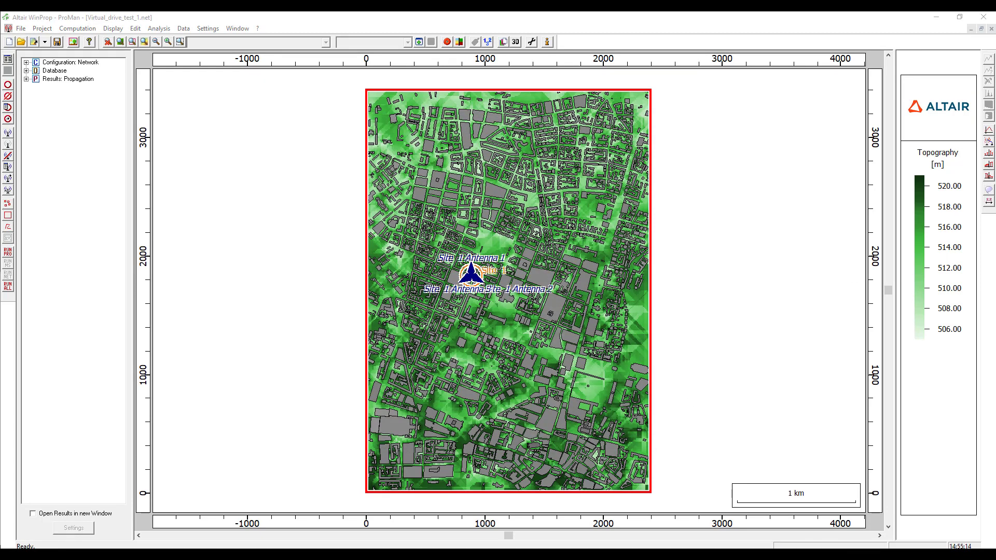
# Step: Save the project and compute the propagation for all antennas
pyautogui.click(22, 29)
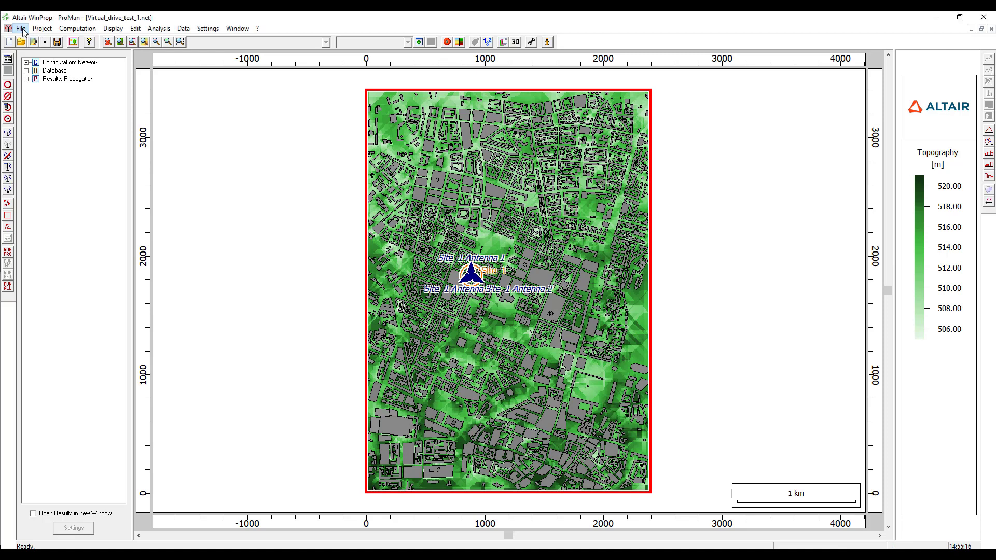
pyautogui.click(36, 122)
pyautogui.click(81, 32)
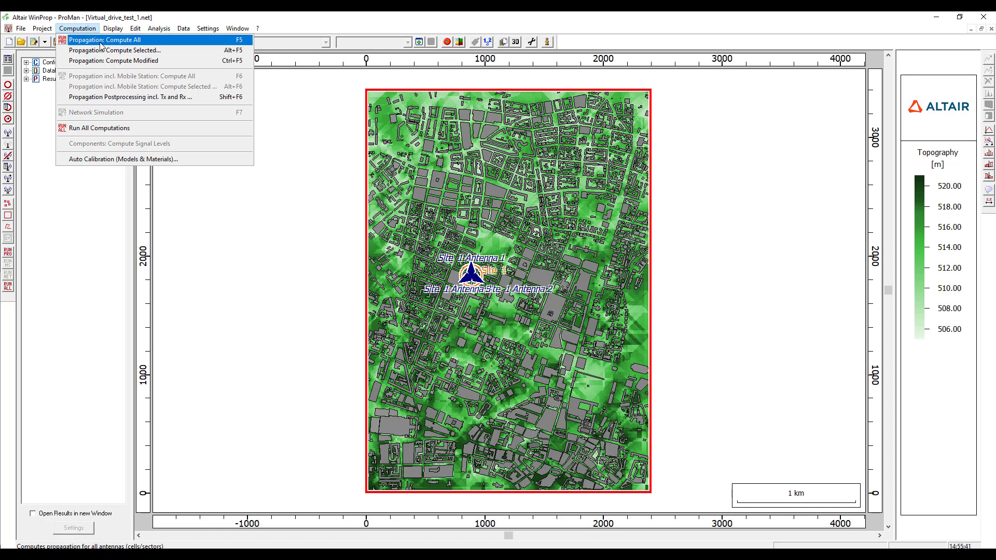
pyautogui.click(101, 43)
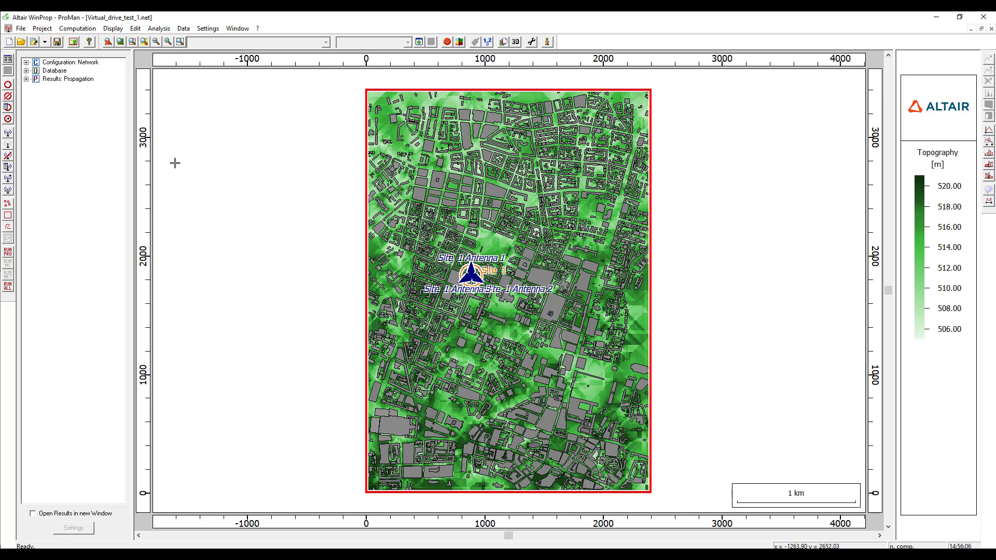
# Step: Expand the propagation results of Site 1 and view the power maps of Antennas 1, 2 and 3 in turn
pyautogui.click(27, 80)
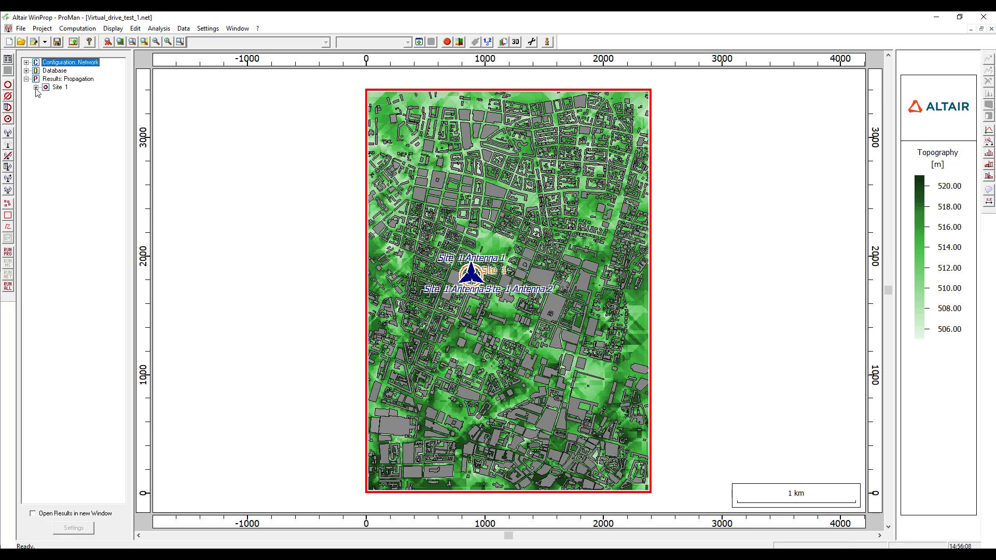
pyautogui.click(36, 87)
pyautogui.click(46, 95)
pyautogui.click(46, 112)
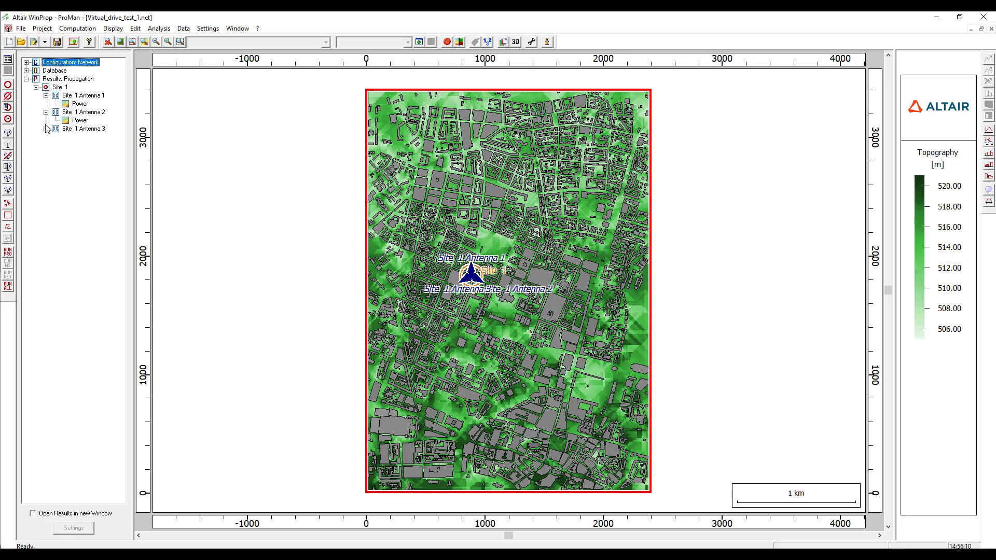
pyautogui.click(46, 129)
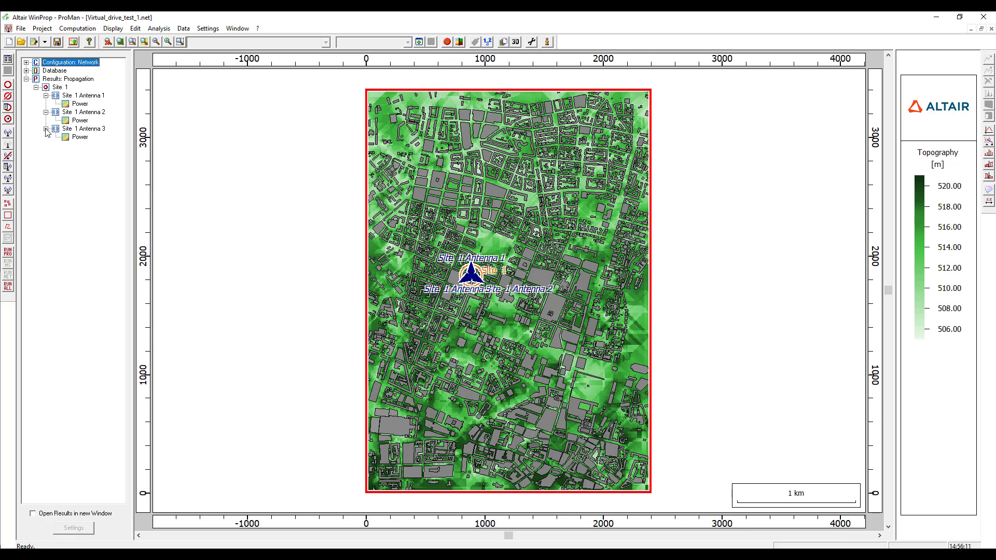
pyautogui.doubleClick(79, 106)
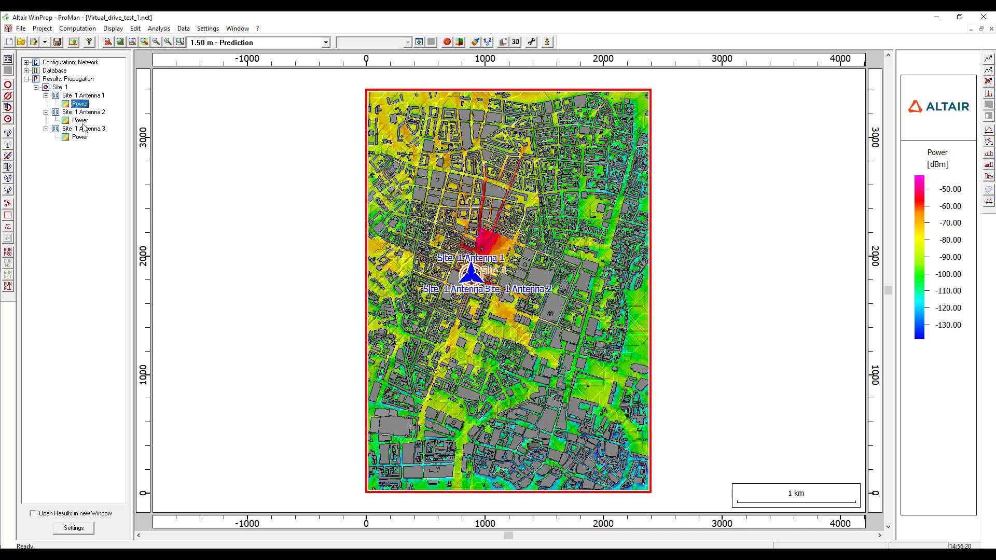
pyautogui.doubleClick(82, 121)
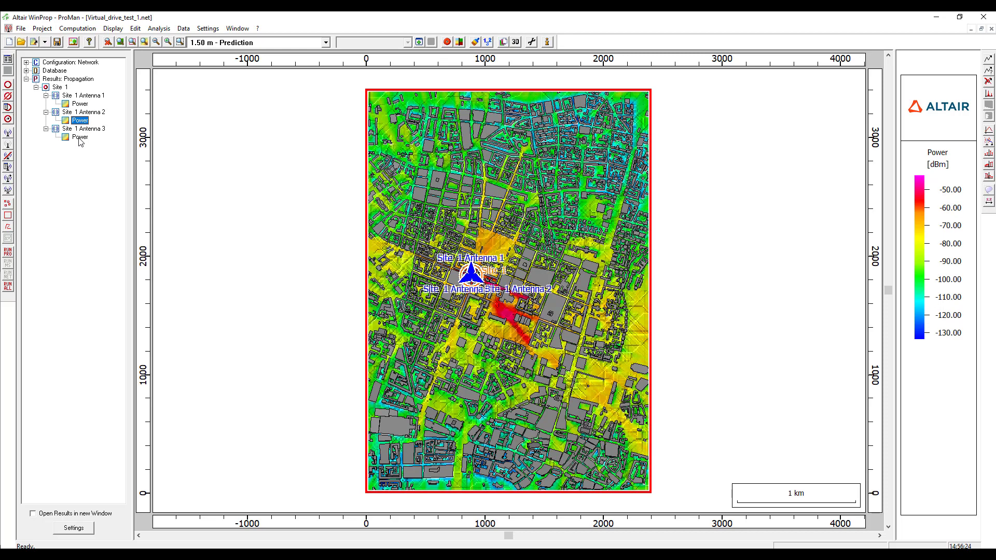
pyautogui.doubleClick(80, 139)
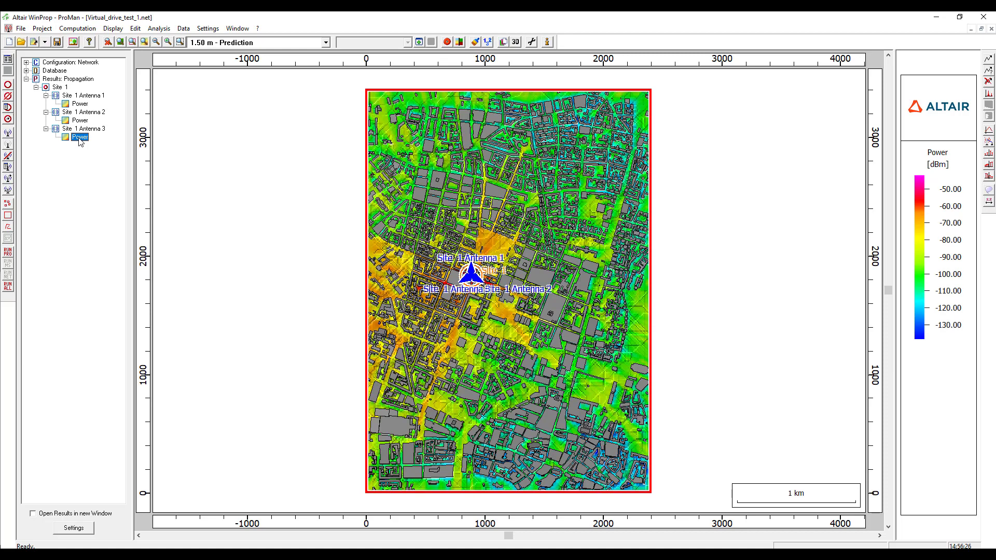
# Step: Display the power result of Site 1 Antenna 2, inspect it among the buildings in 3D and return to the 2D map
pyautogui.doubleClick(81, 121)
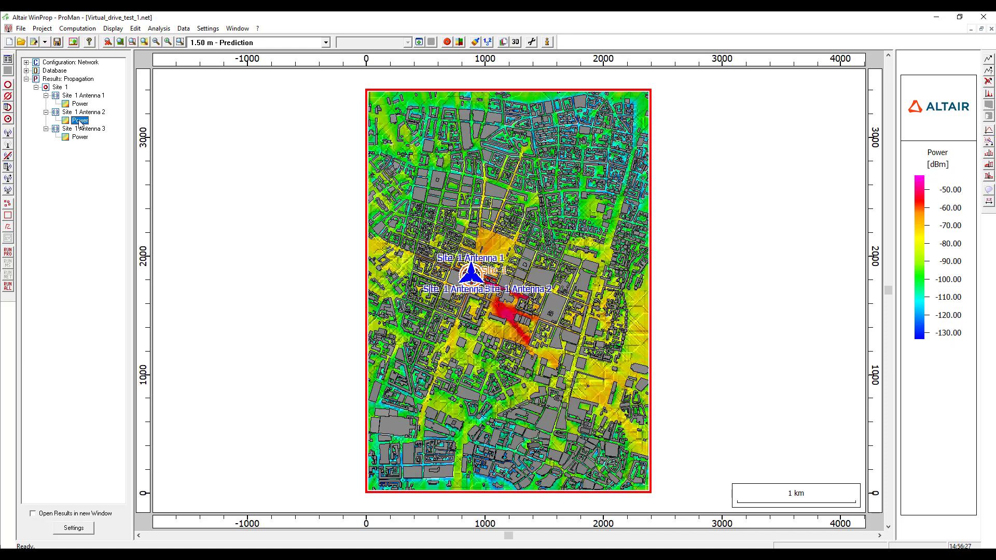
pyautogui.click(516, 43)
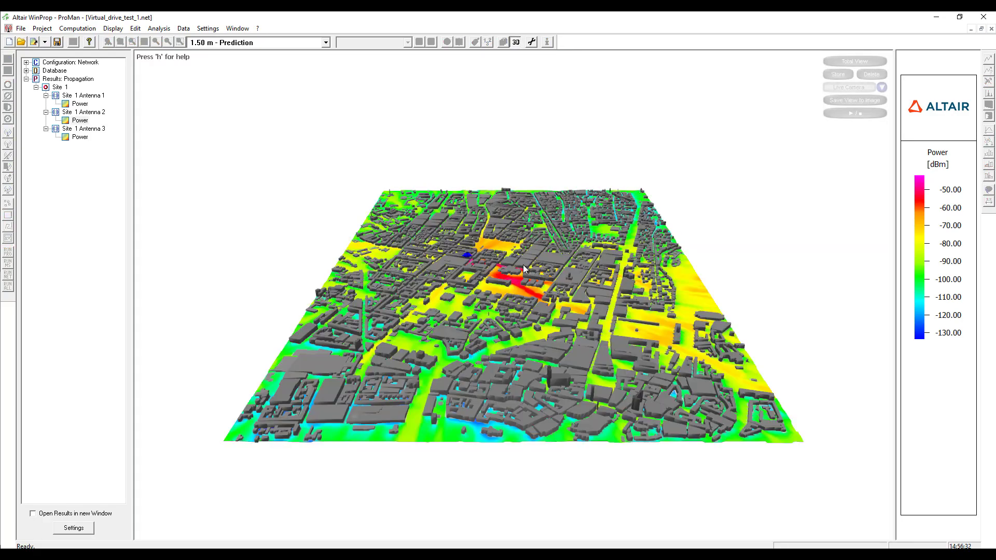
pyautogui.scroll(3, 497, 277)
pyautogui.scroll(3, 534, 318)
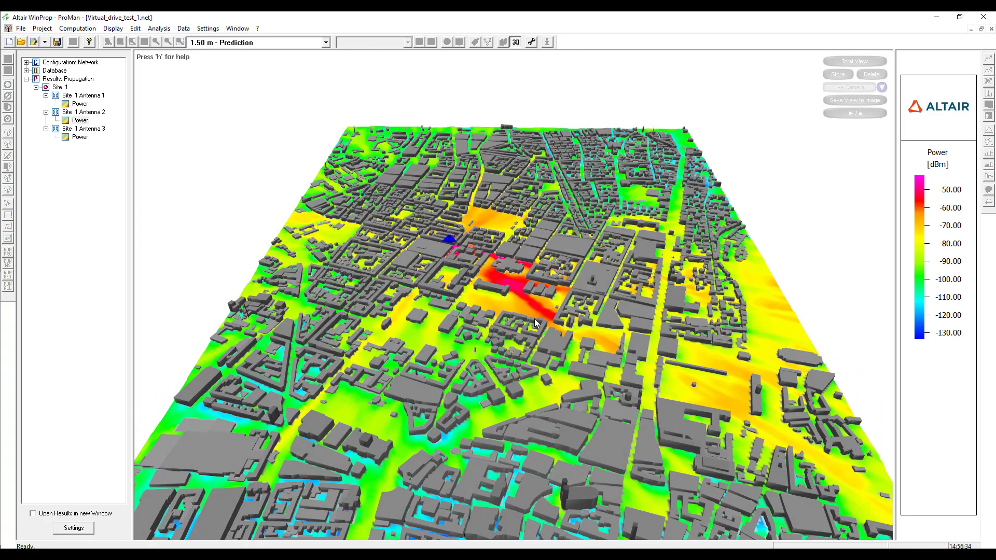
pyautogui.moveTo(534, 318); pyautogui.dragTo(534, 388)
pyautogui.scroll(3, 467, 266)
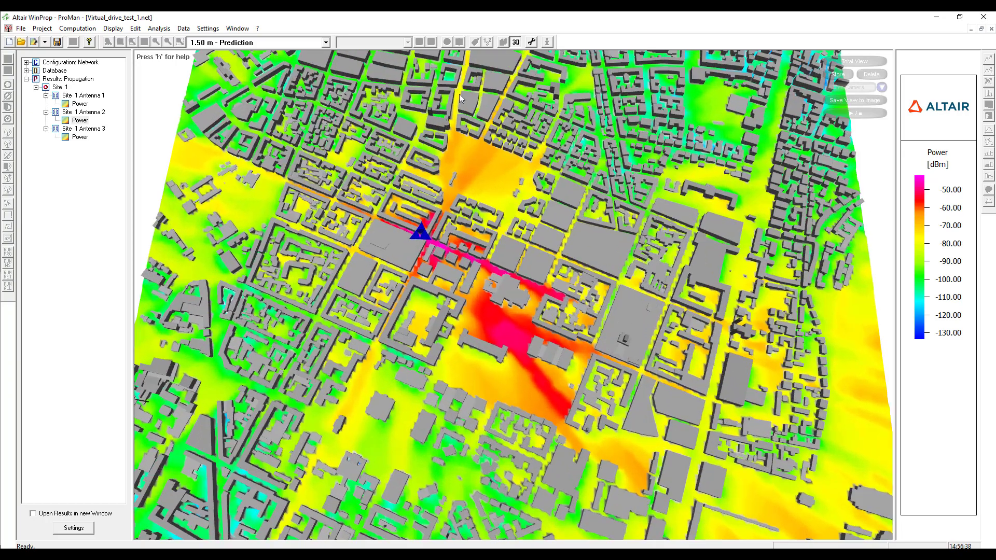
pyautogui.click(516, 43)
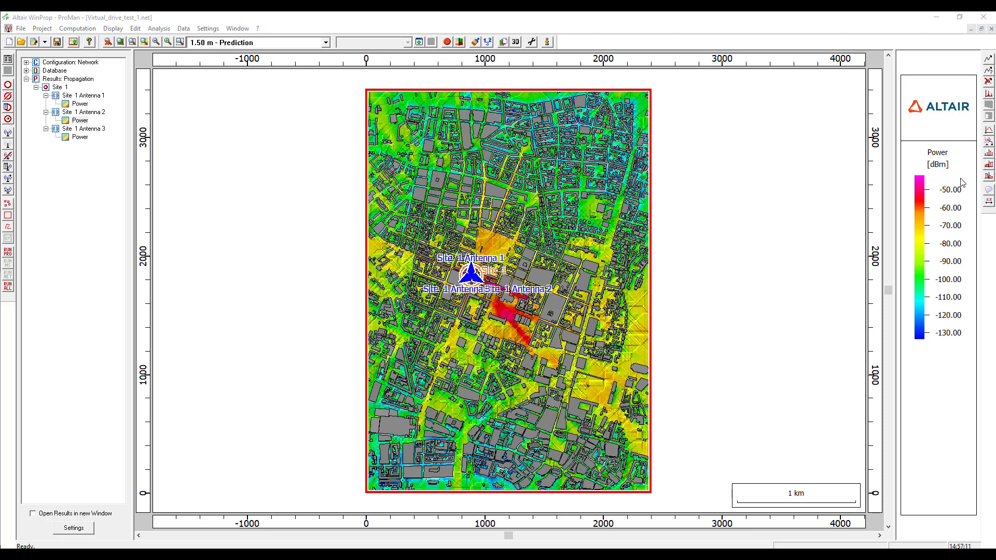
# Step: Show the propagation paths from Site 1 Antenna 2 to a point southeast of the site, examine them in 3D and return to 2D
pyautogui.click(988, 61)
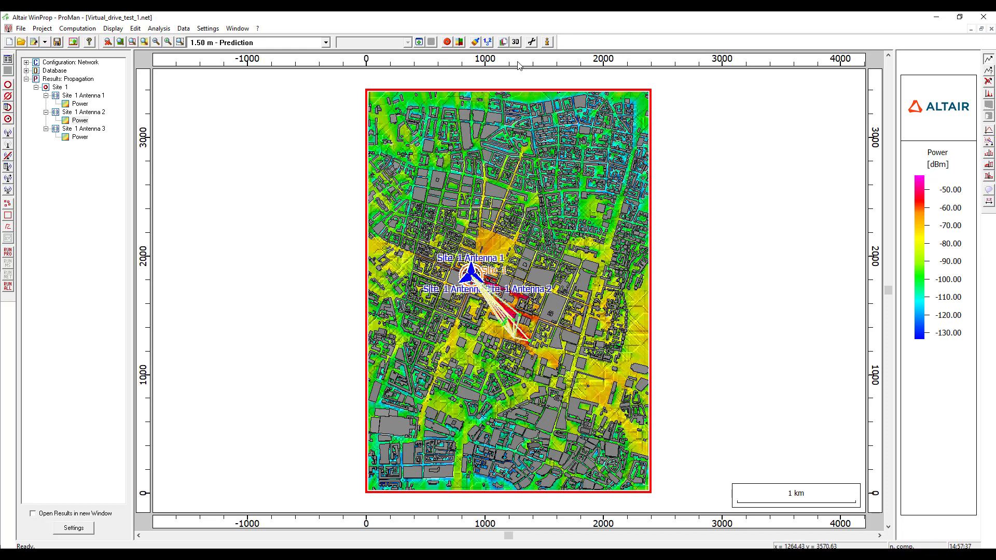
pyautogui.click(515, 42)
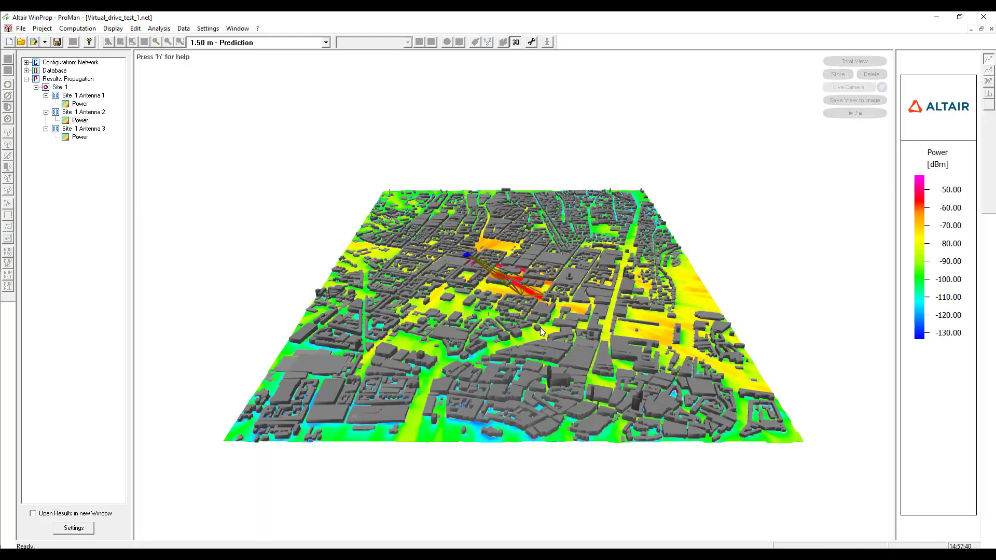
pyautogui.scroll(3, 494, 259)
pyautogui.moveTo(492, 263); pyautogui.dragTo(495, 372)
pyautogui.scroll(2, 496, 372)
pyautogui.scroll(4, 509, 385)
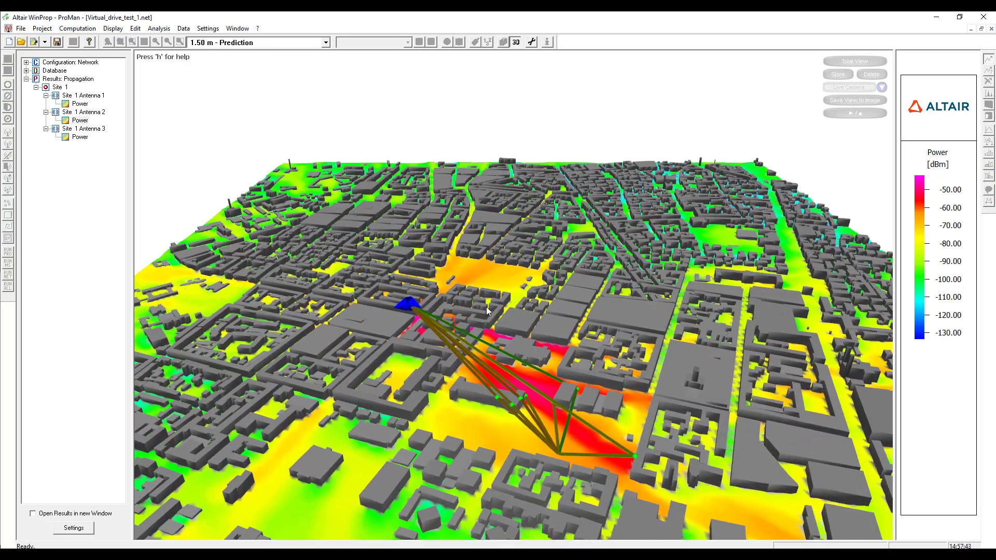
pyautogui.scroll(6, 521, 407)
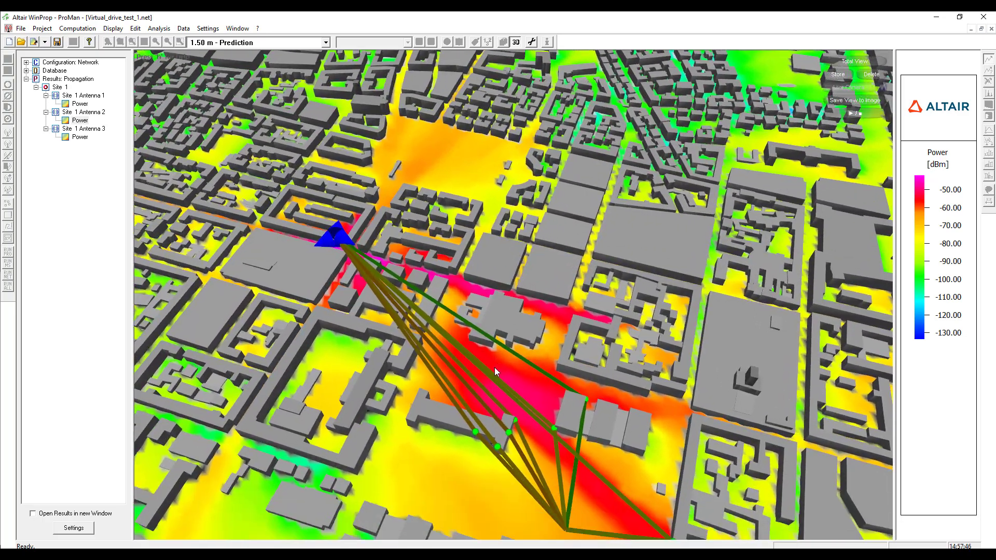
pyautogui.moveTo(496, 371); pyautogui.dragTo(474, 340)
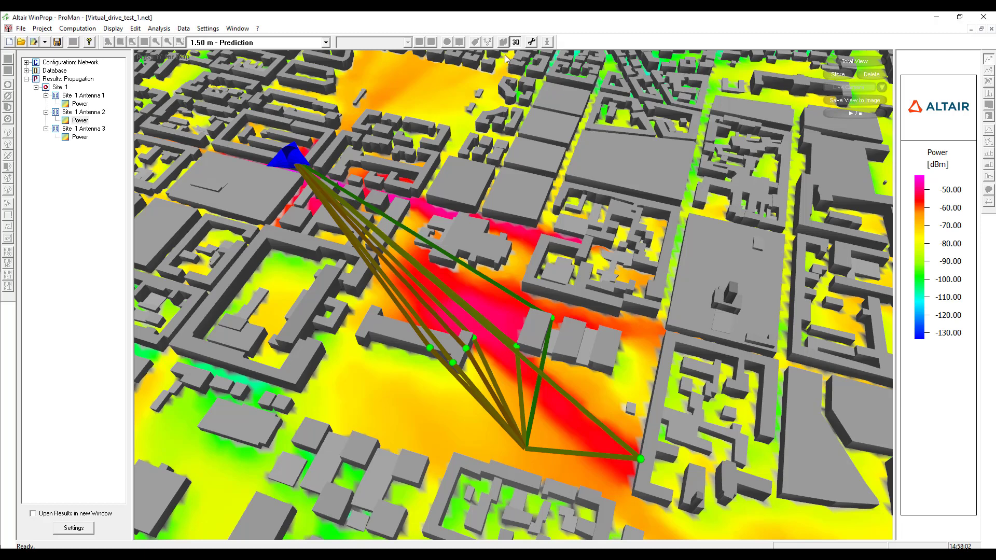
pyautogui.click(517, 43)
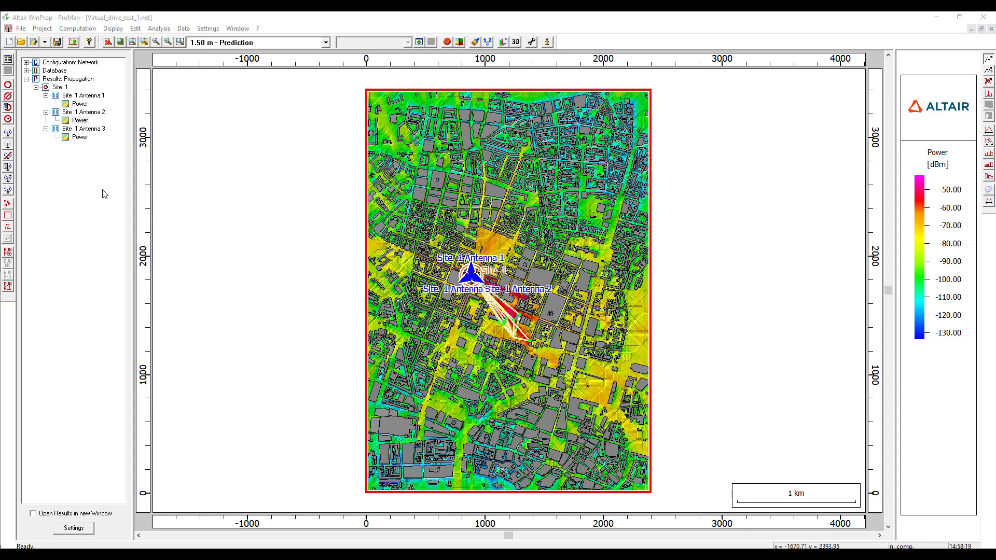
# Step: Enable consideration of the mobile station's antenna in the project's propagation parameters
pyautogui.click(8, 59)
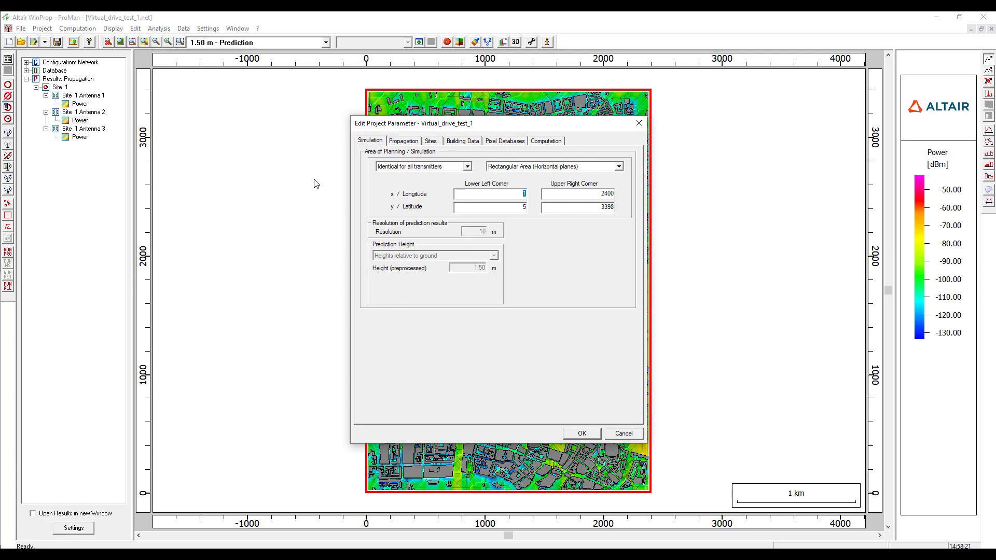
pyautogui.click(403, 141)
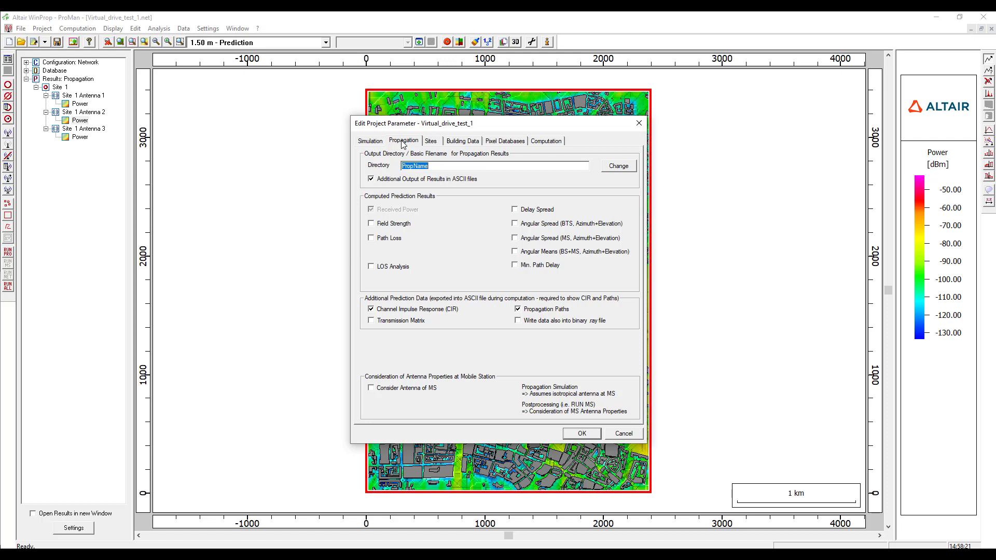
pyautogui.click(371, 389)
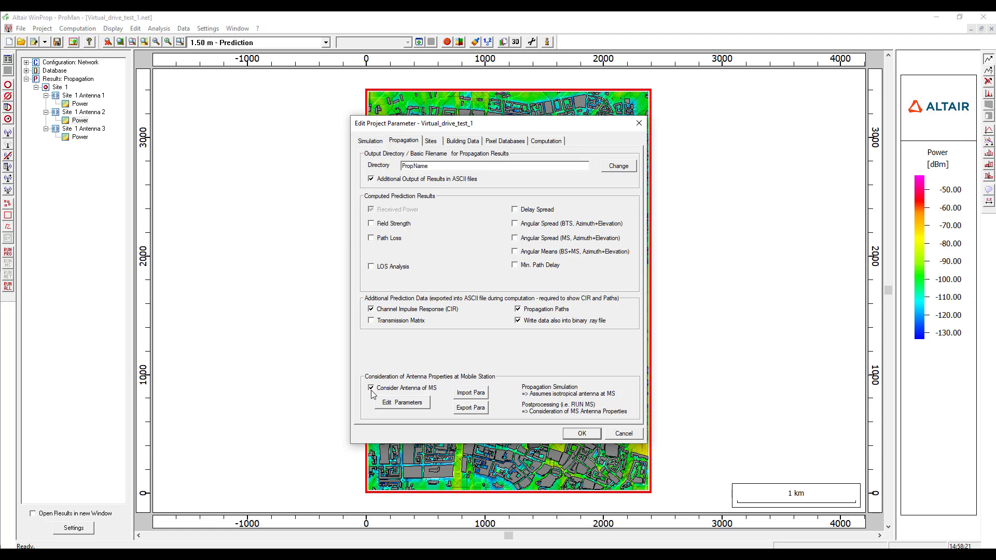
# Step: Assign the Beam12dB.apb pattern to receiver antenna element 1 in the mobile station settings, keeping azimuth and tilt at 0° and omni polarization
pyautogui.click(390, 405)
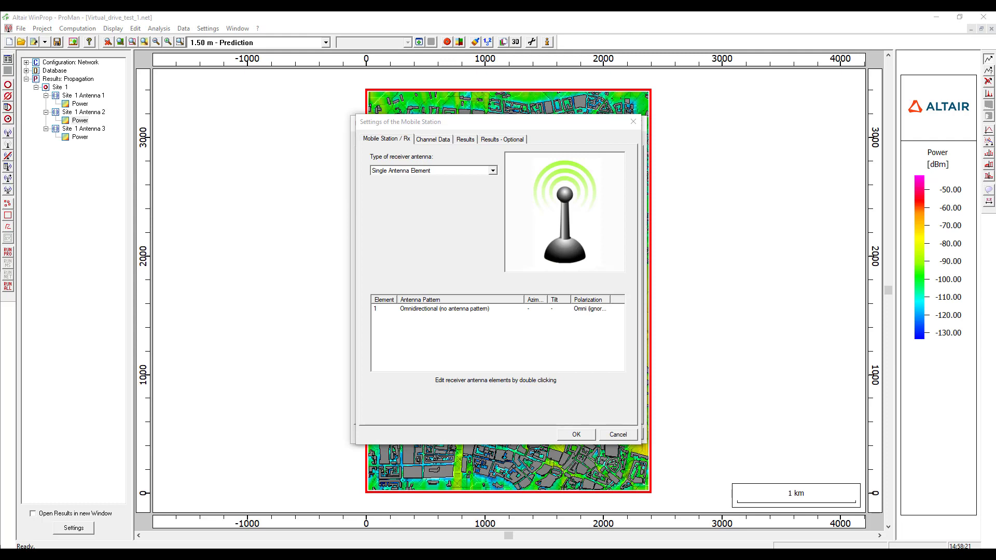
pyautogui.doubleClick(420, 310)
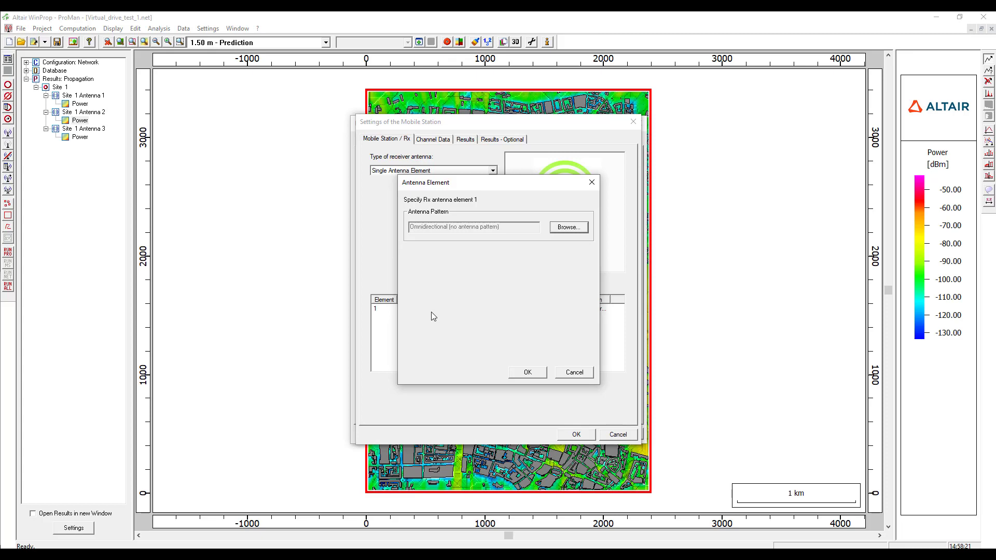
pyautogui.click(569, 230)
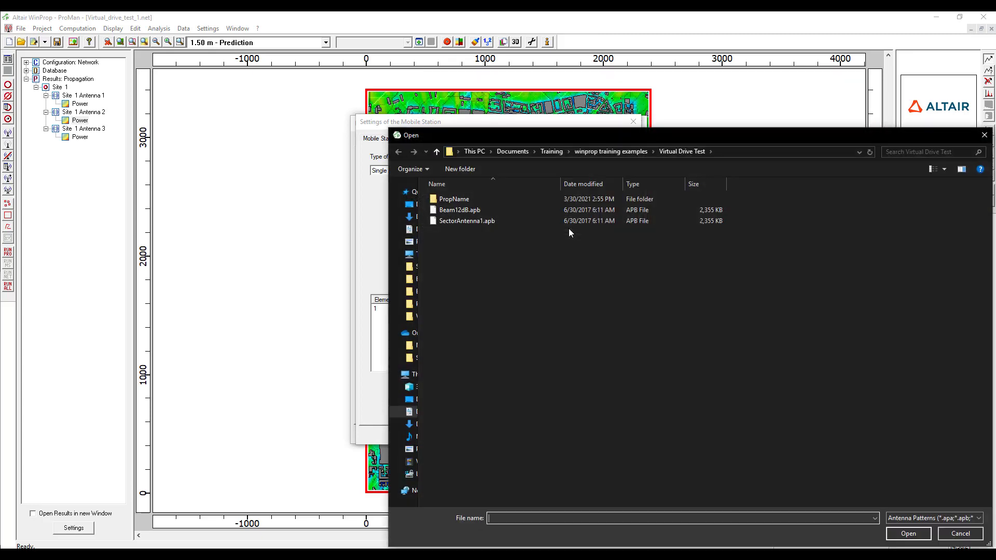
pyautogui.click(463, 210)
pyautogui.moveTo(761, 141); pyautogui.dragTo(762, 138)
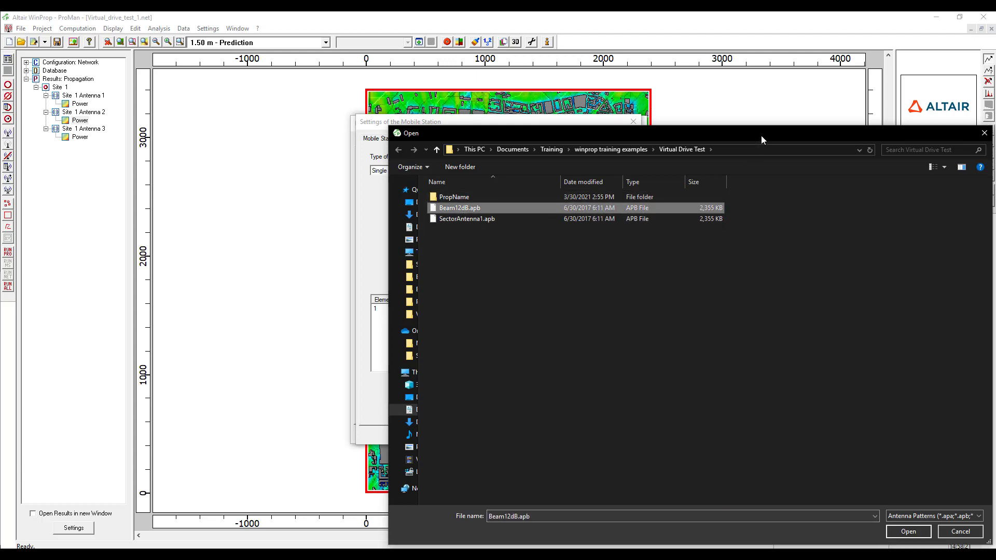
pyautogui.click(907, 532)
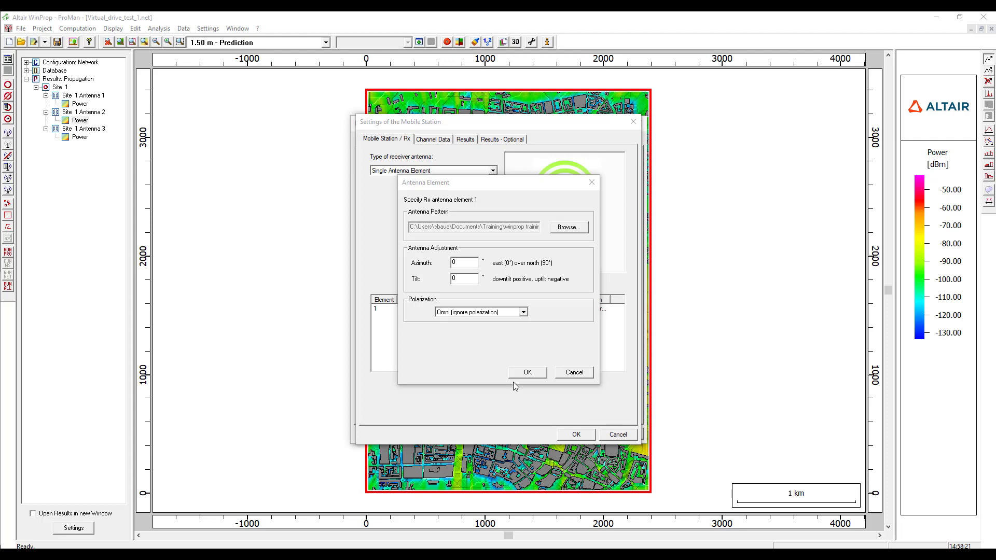
pyautogui.click(520, 372)
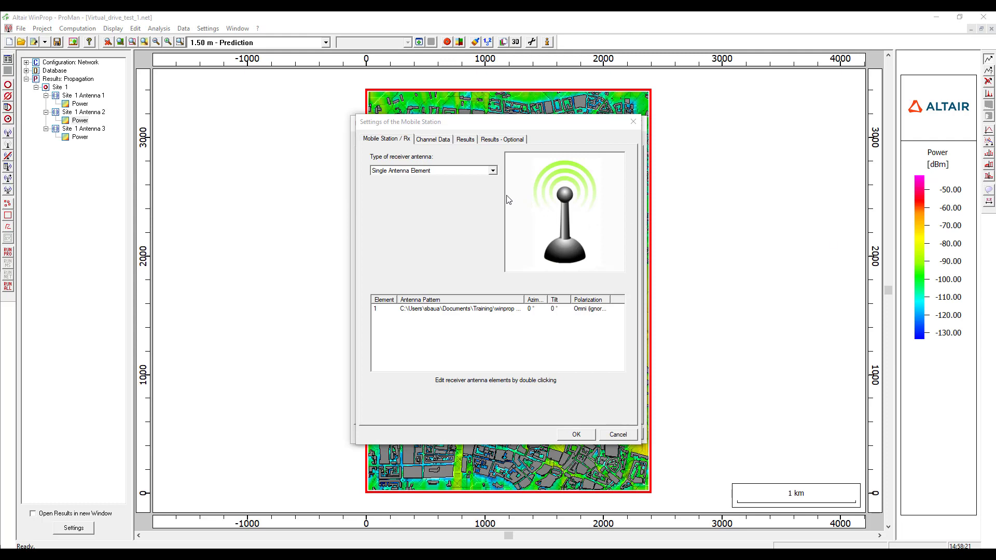
# Step: Review the receiver antenna types, channel data, results and optional results of the mobile station, and return to its antenna settings
pyautogui.click(493, 172)
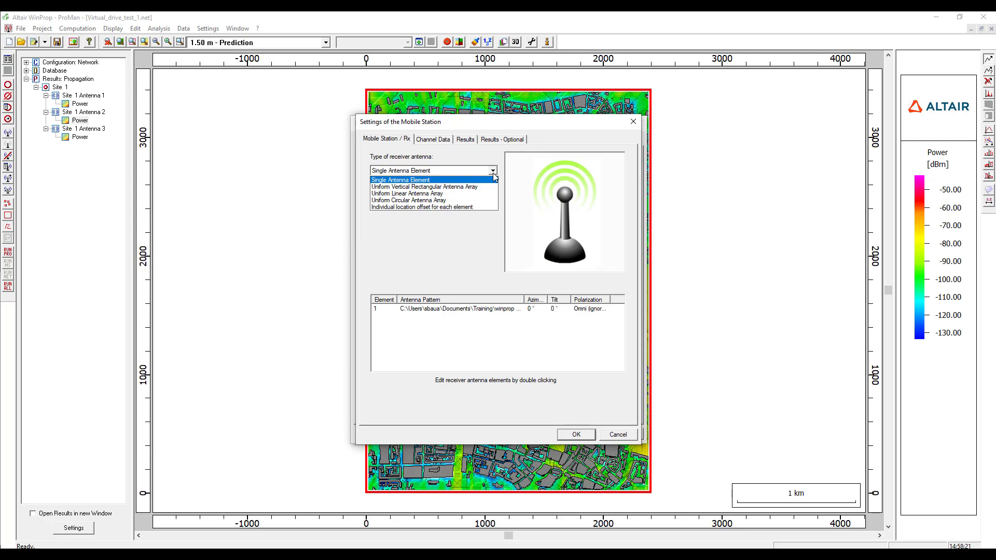
pyautogui.click(493, 173)
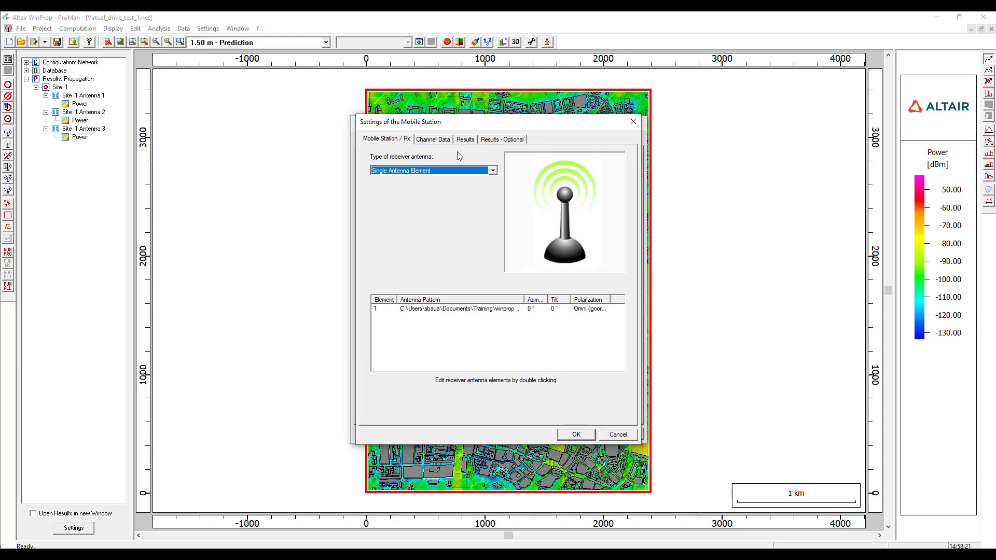
pyautogui.click(441, 140)
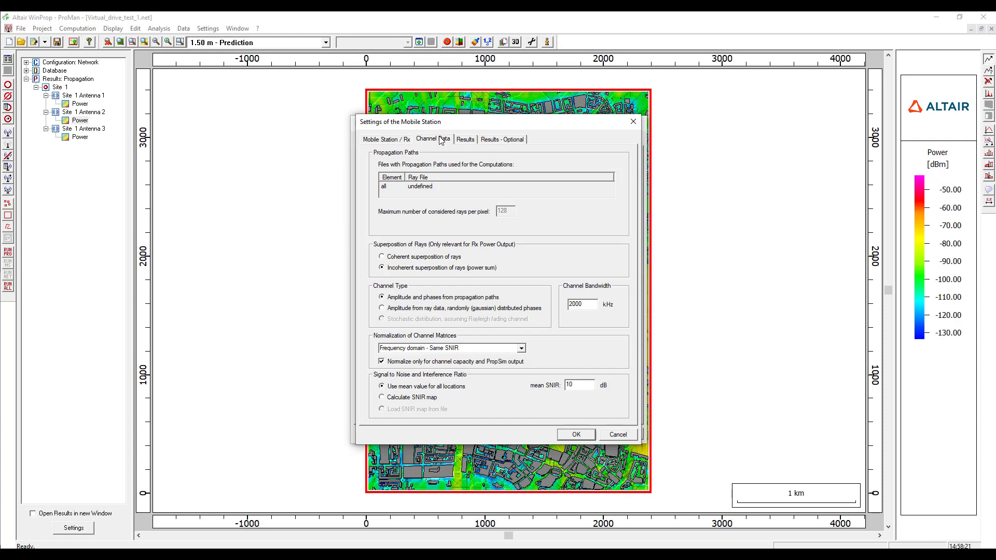
pyautogui.click(465, 140)
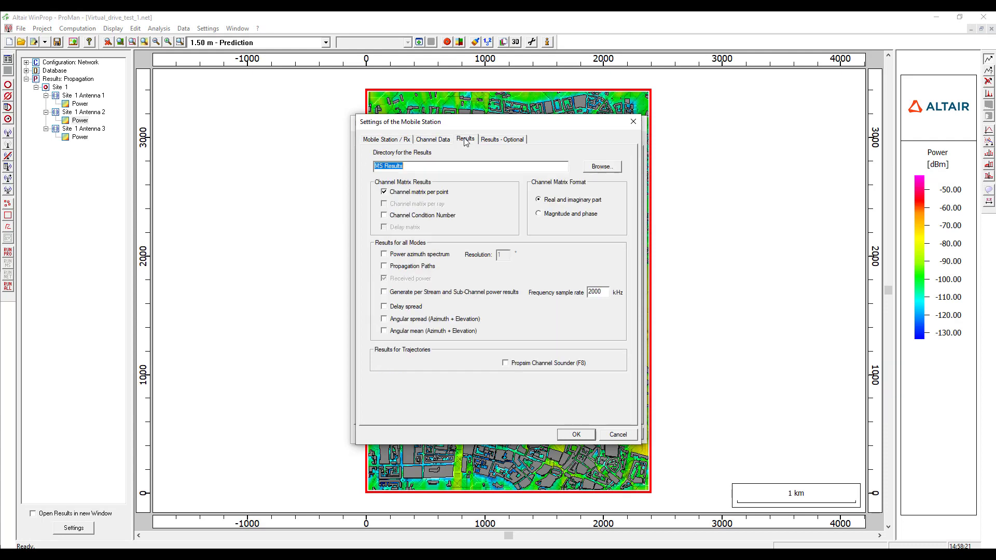
pyautogui.click(502, 140)
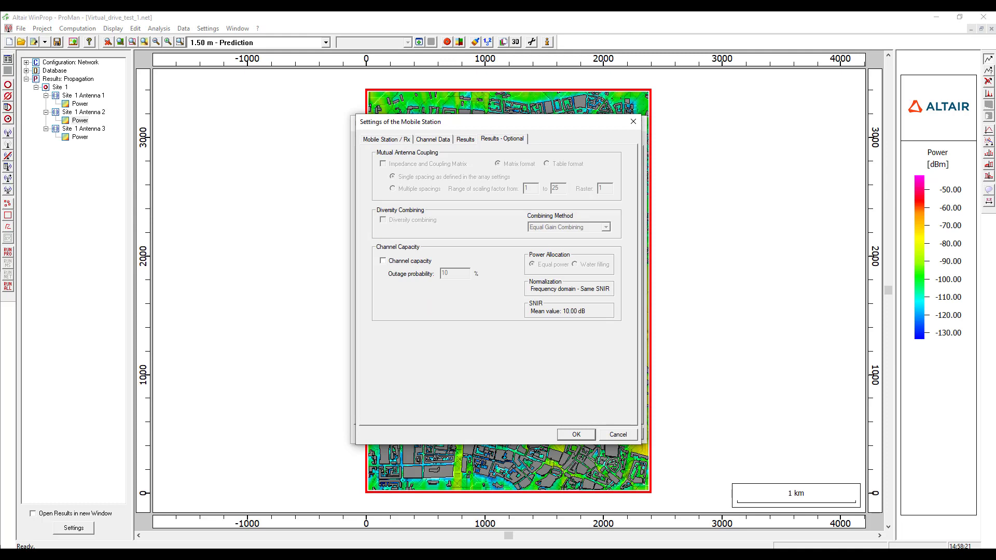
pyautogui.click(375, 140)
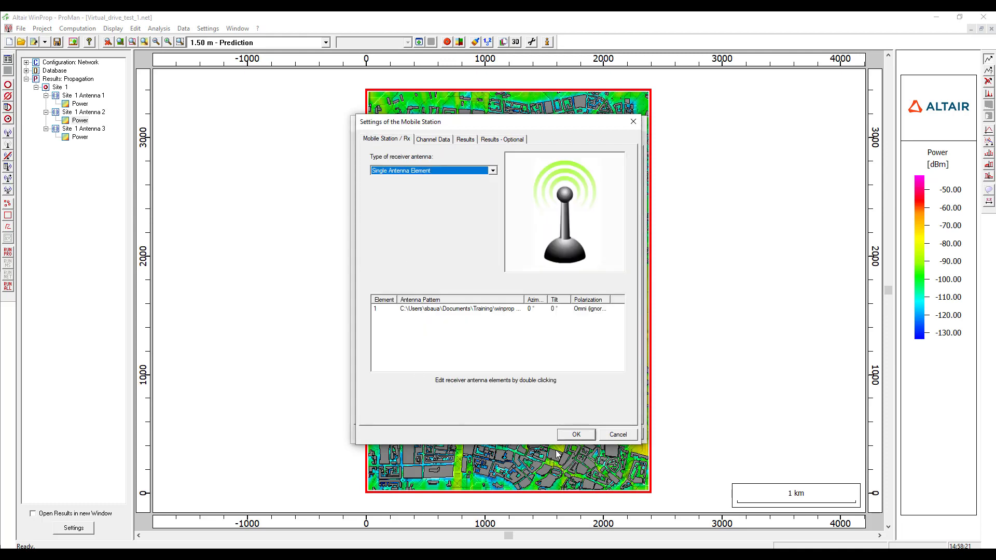
# Step: Accept the mobile station settings and the project parameters, and save the project
pyautogui.click(574, 435)
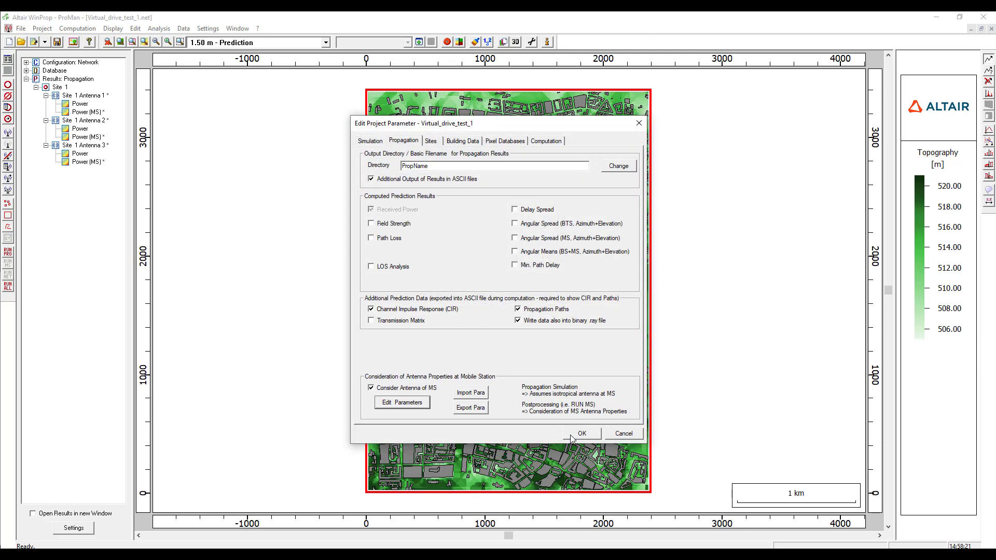
pyautogui.click(572, 436)
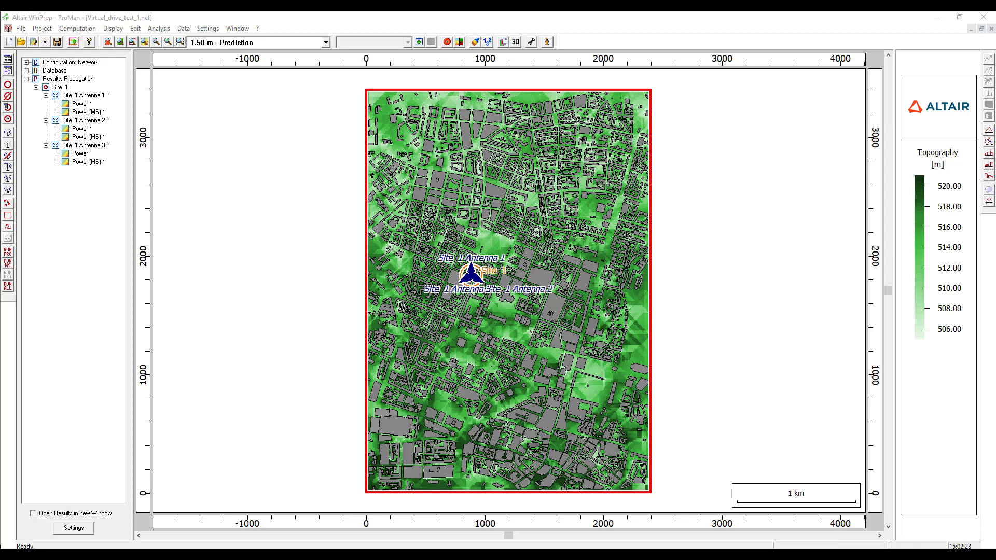
pyautogui.click(20, 29)
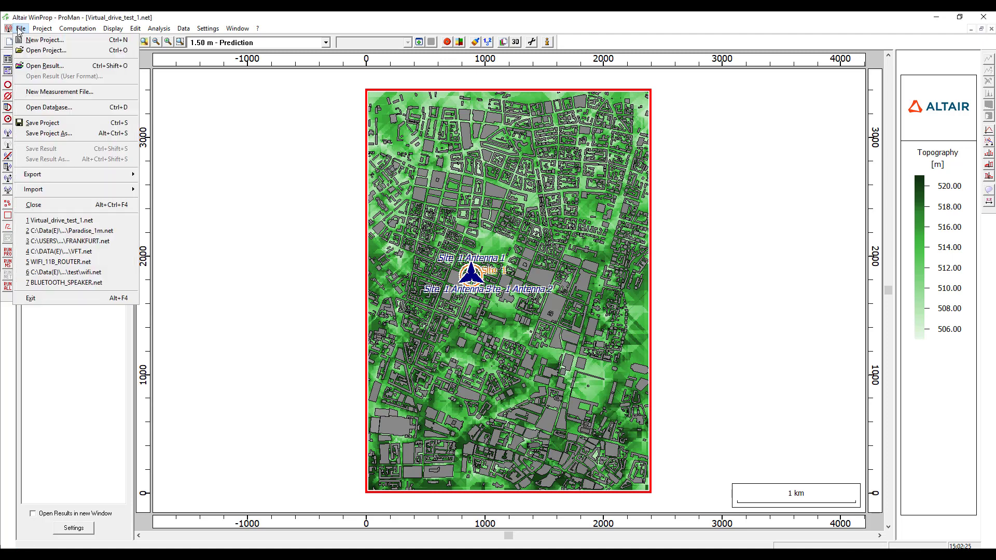
pyautogui.click(52, 126)
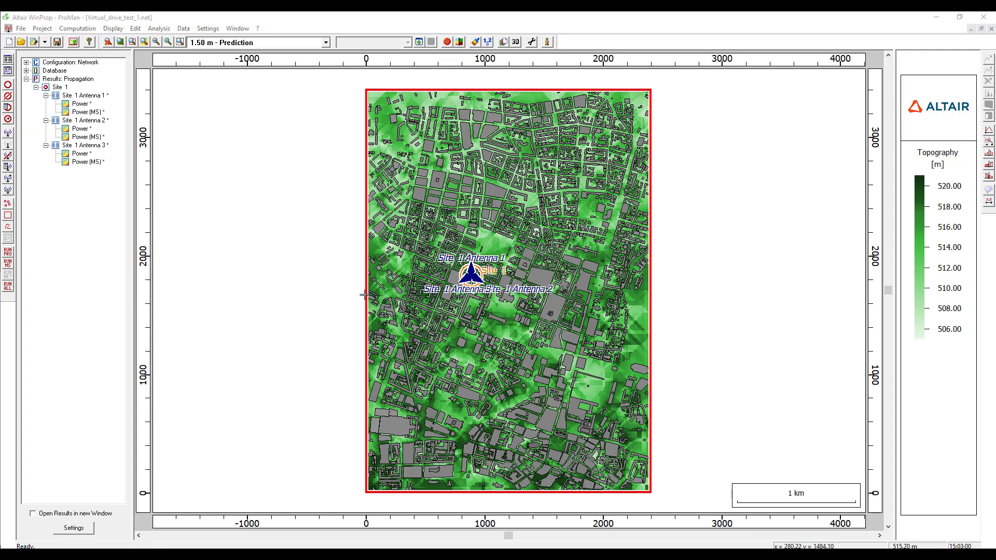
# Step: Recompute the propagation of all three antennas, overwriting the existing PropName results, and run the mobile station computation
pyautogui.click(7, 255)
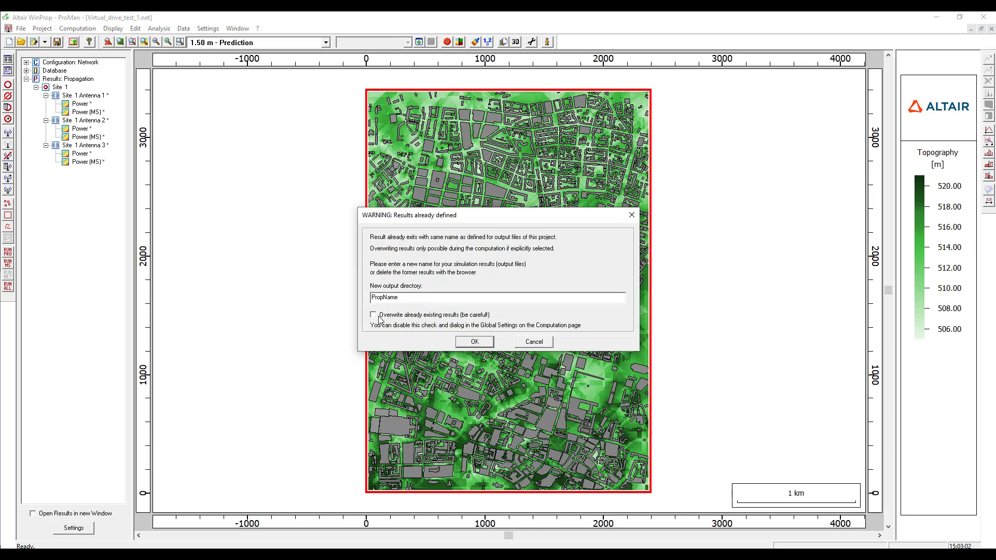
pyautogui.click(373, 316)
pyautogui.click(473, 342)
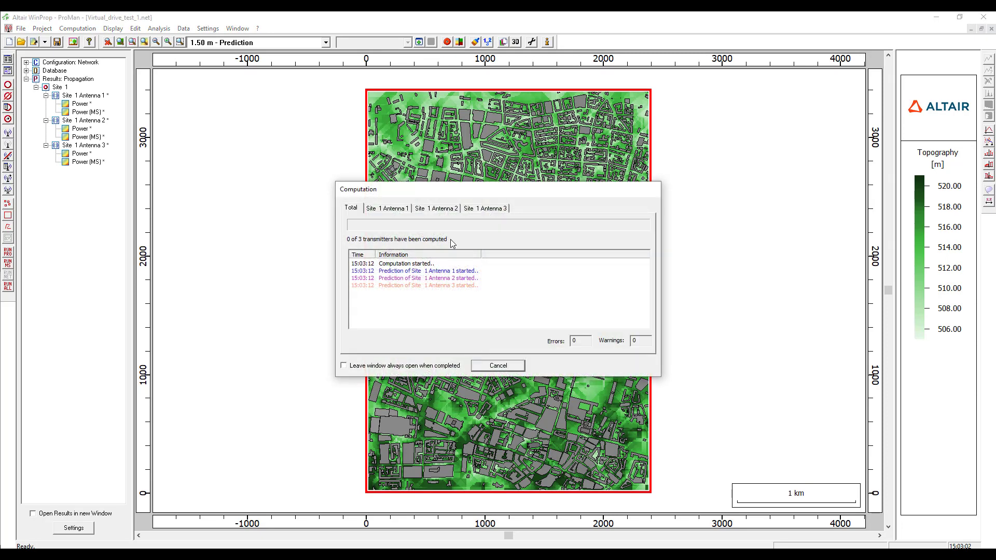
pyautogui.click(436, 208)
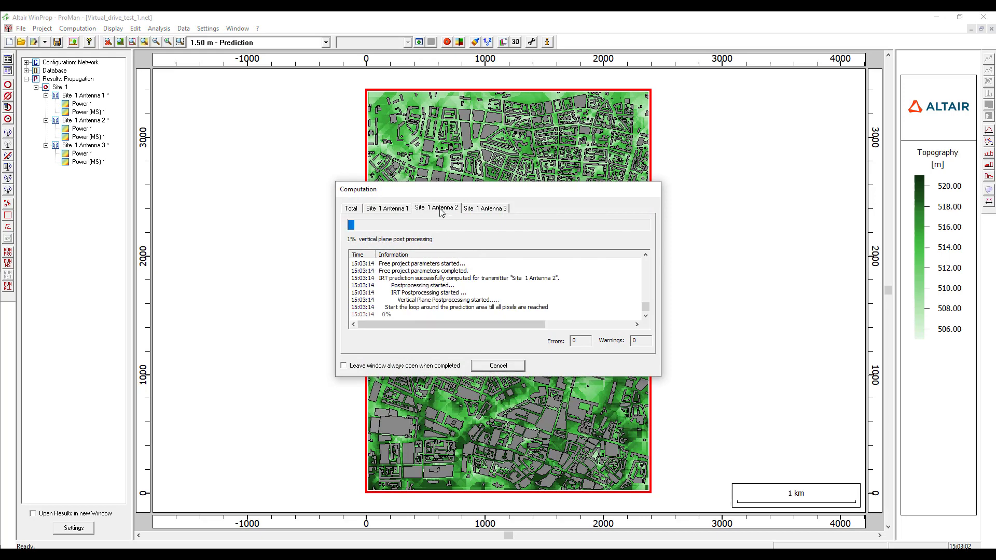
pyautogui.click(495, 210)
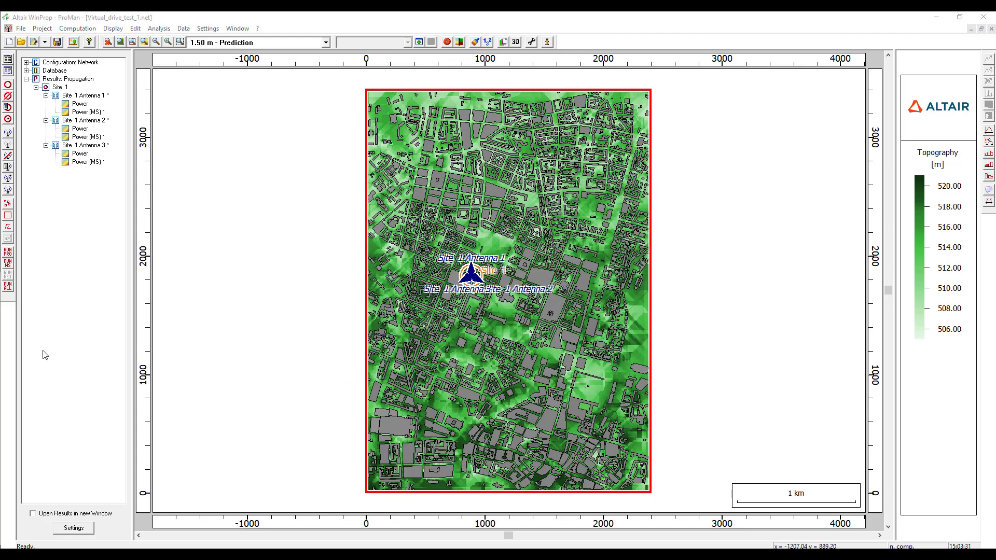
pyautogui.click(8, 267)
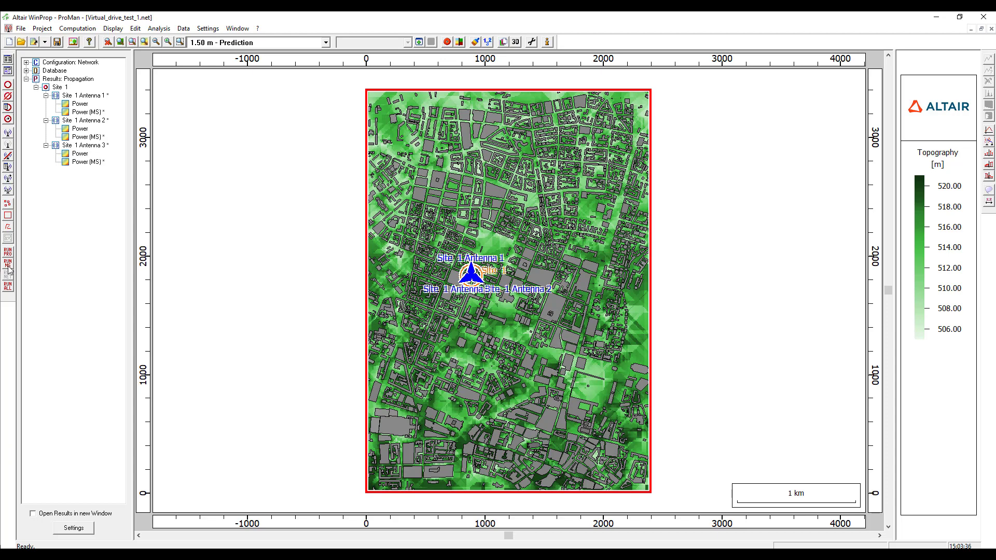
pyautogui.click(8, 266)
# Step: Compare the Power results of Site 1 Antennas 1 to 3 with their Power (MS) results
pyautogui.doubleClick(81, 105)
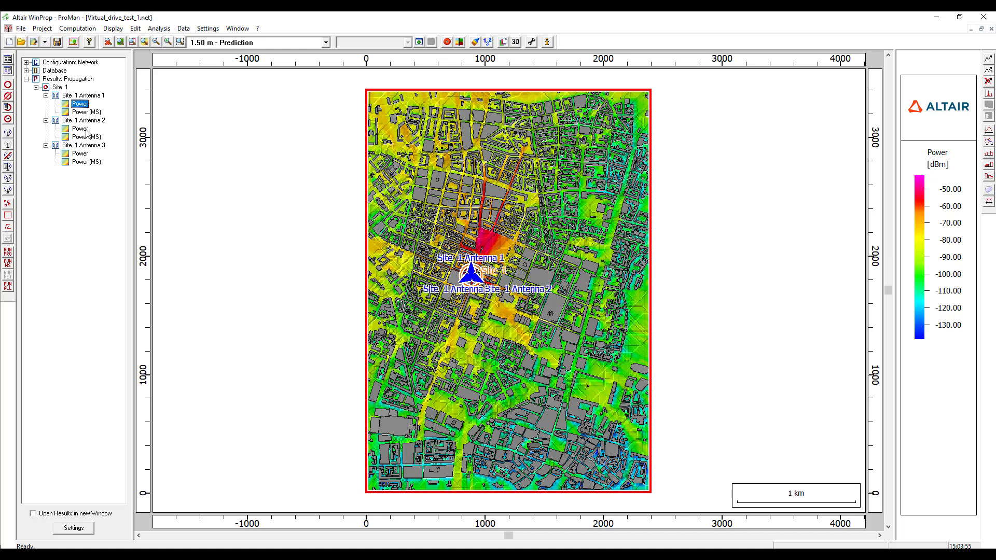
pyautogui.doubleClick(82, 130)
pyautogui.doubleClick(82, 154)
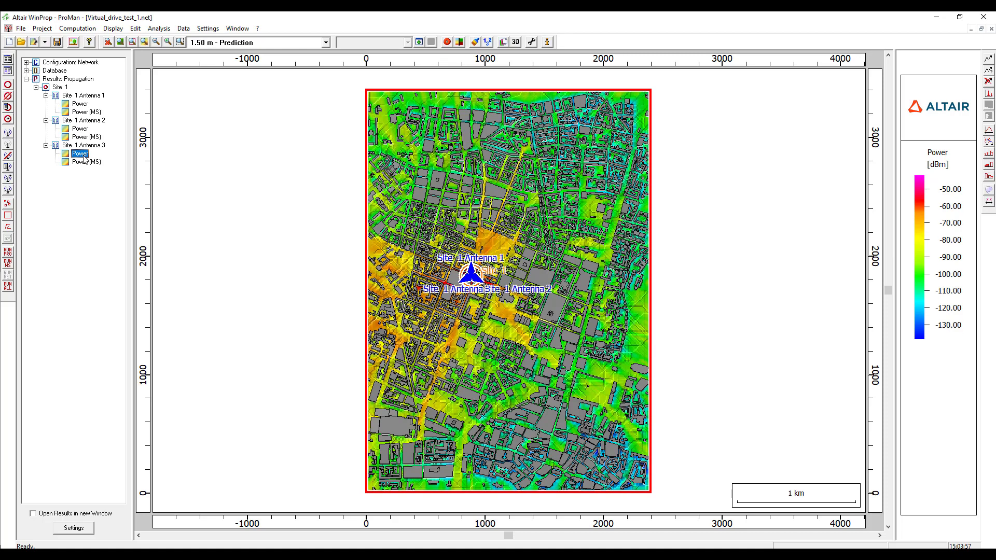
pyautogui.doubleClick(86, 113)
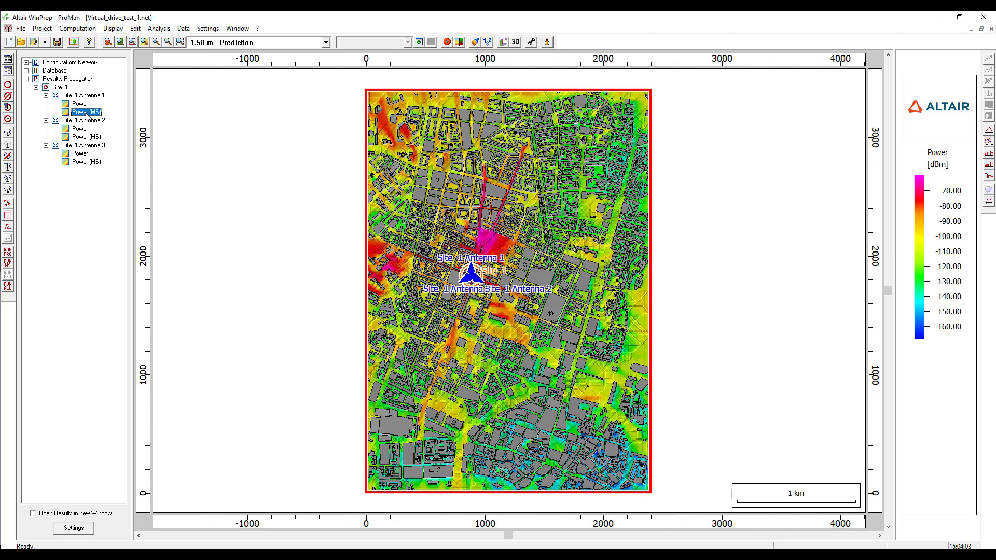
pyautogui.doubleClick(90, 137)
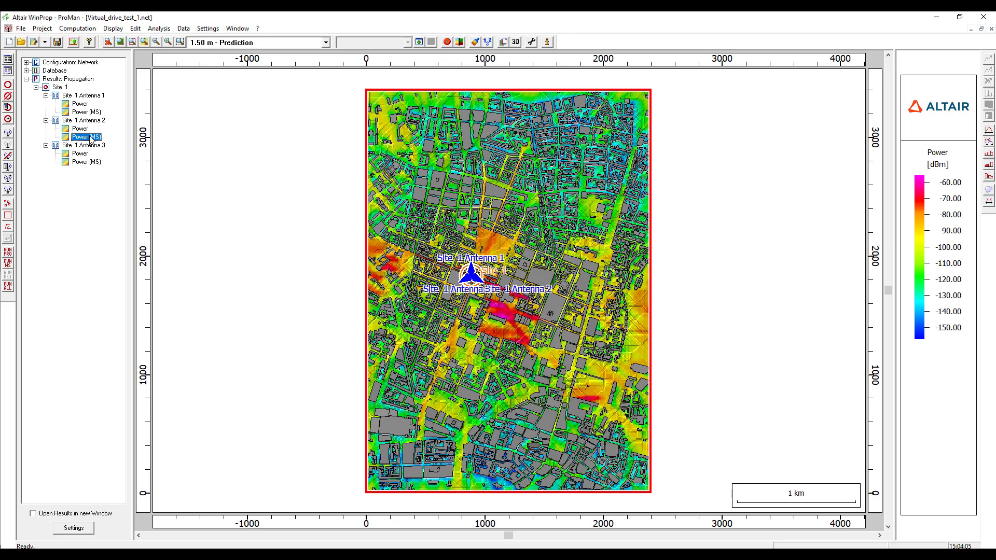
pyautogui.click(86, 162)
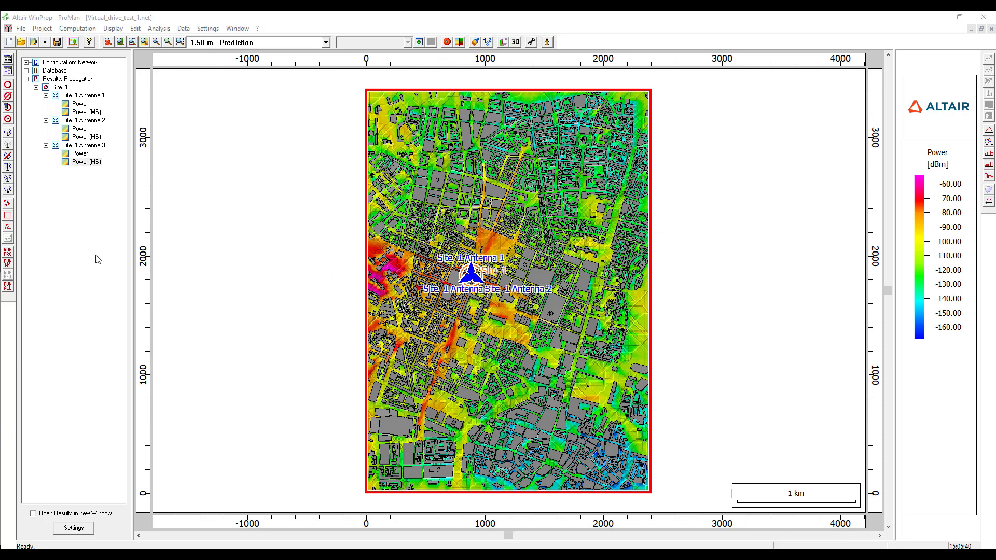
# Step: Draw a 15-point trajectory along the streets from about x 766 m, y 146 m at the southern edge to just south of Site 1
pyautogui.click(9, 232)
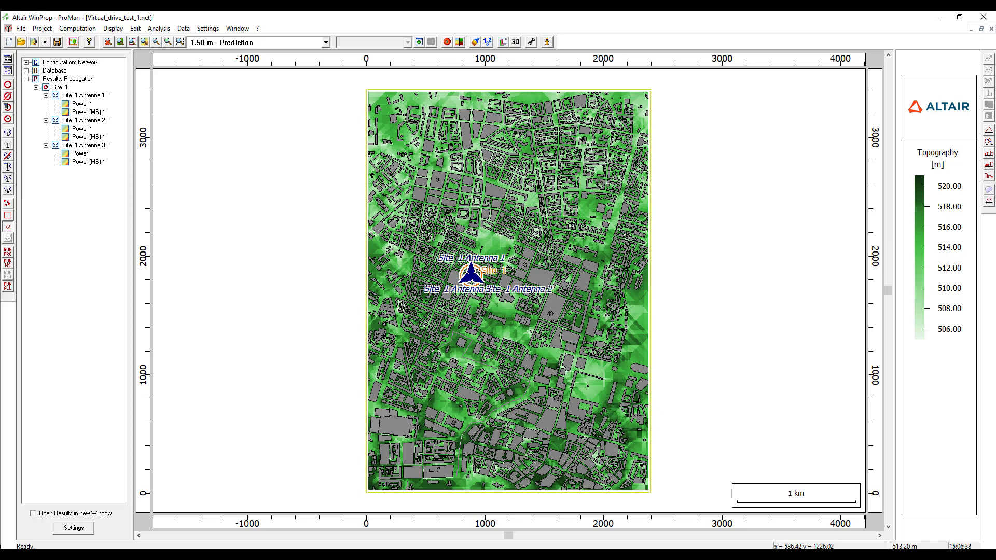
pyautogui.rightClick(436, 348)
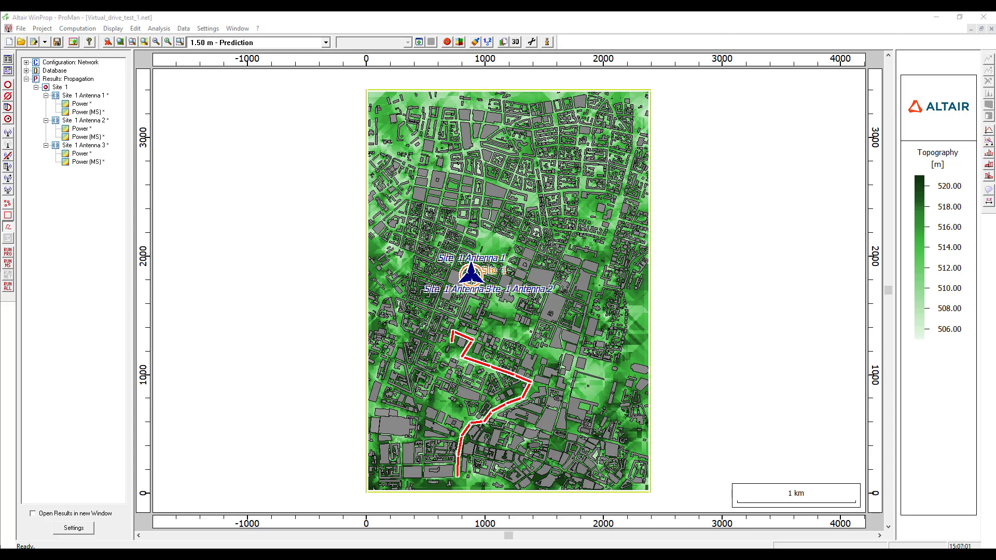
# Step: Review the simulation settings and the point list of trajectory Route 0, and close them without changes
pyautogui.click(8, 60)
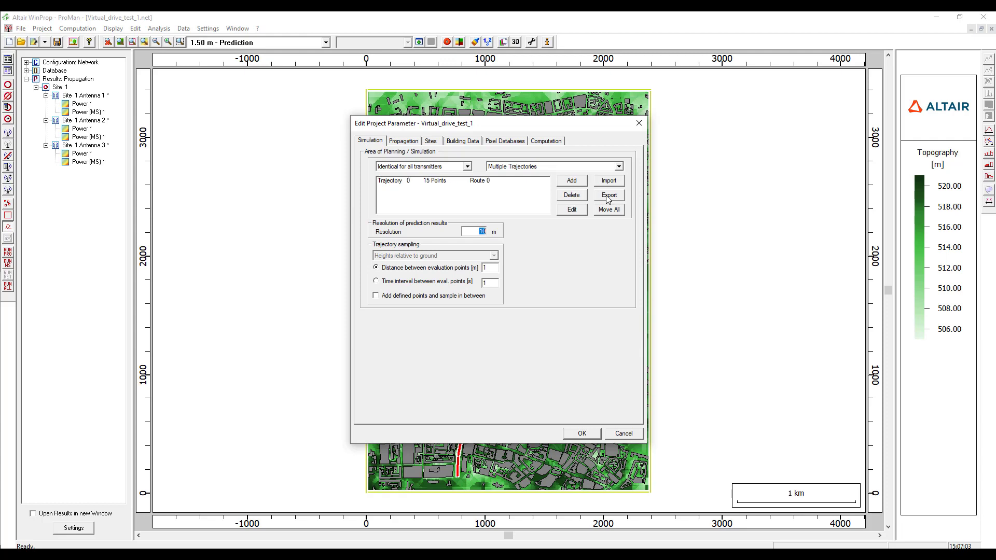
pyautogui.doubleClick(394, 181)
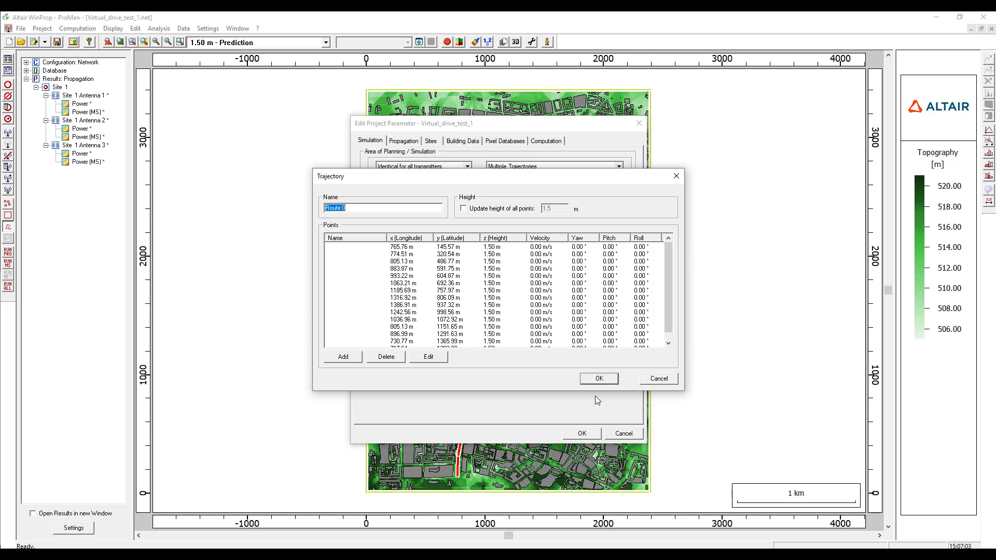
pyautogui.click(668, 378)
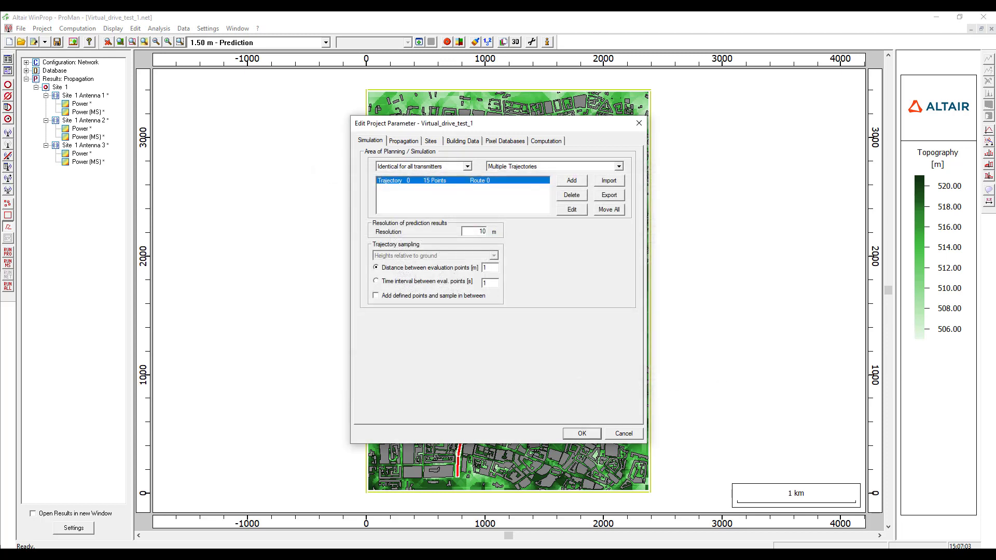
pyautogui.click(639, 125)
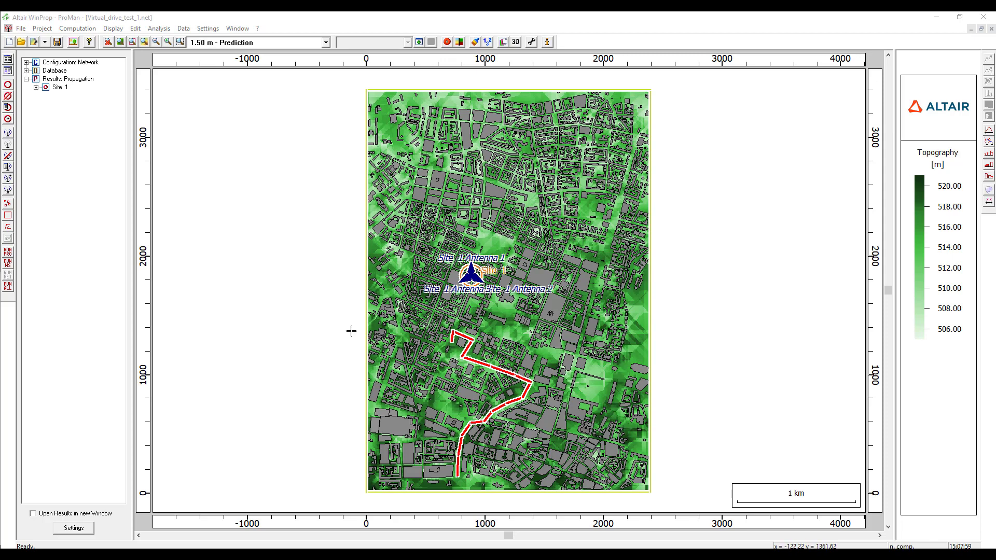
# Step: Set the azimuth of receiver antenna element 1 to 90° in the mobile station settings
pyautogui.click(7, 72)
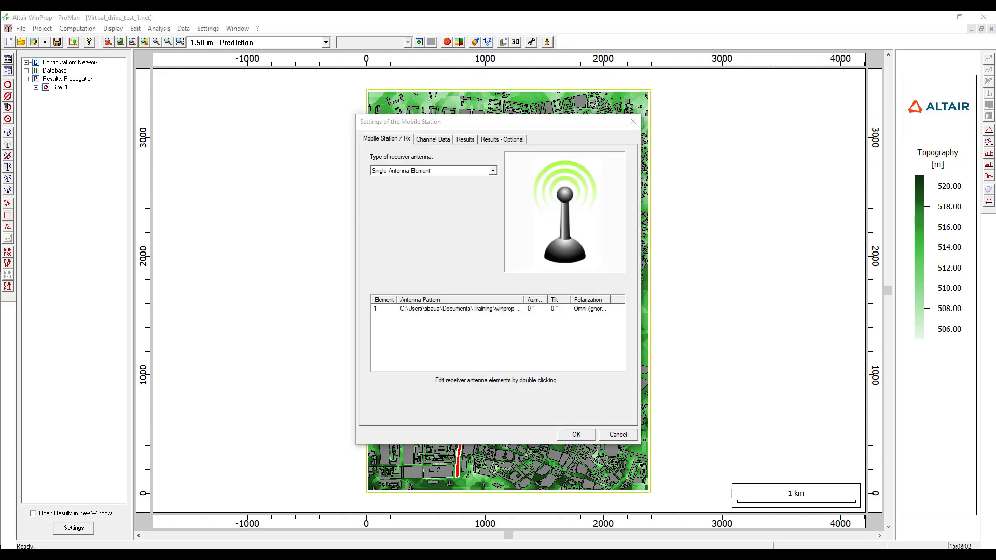
pyautogui.doubleClick(432, 313)
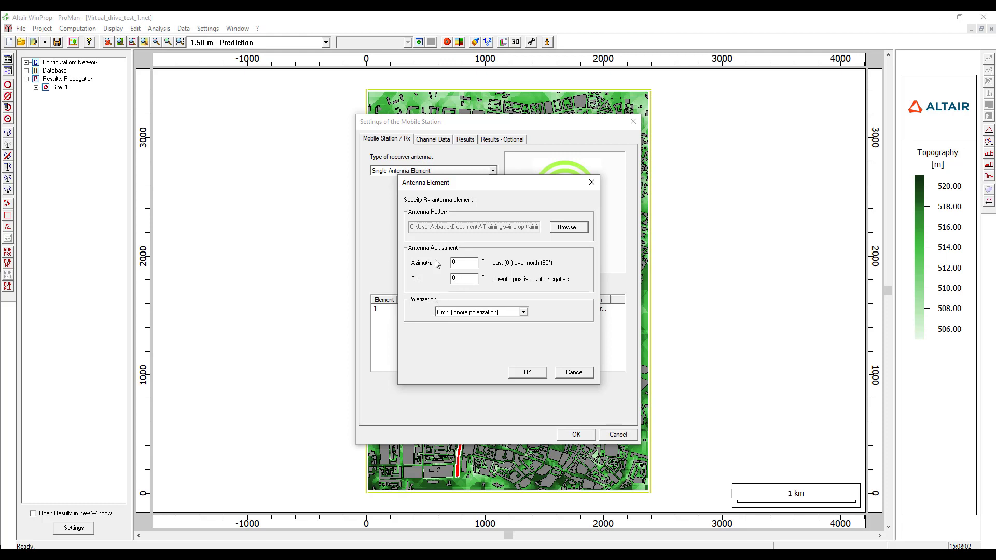
pyautogui.press('Tab')
pyautogui.write('90')
pyautogui.click(534, 375)
pyautogui.click(576, 434)
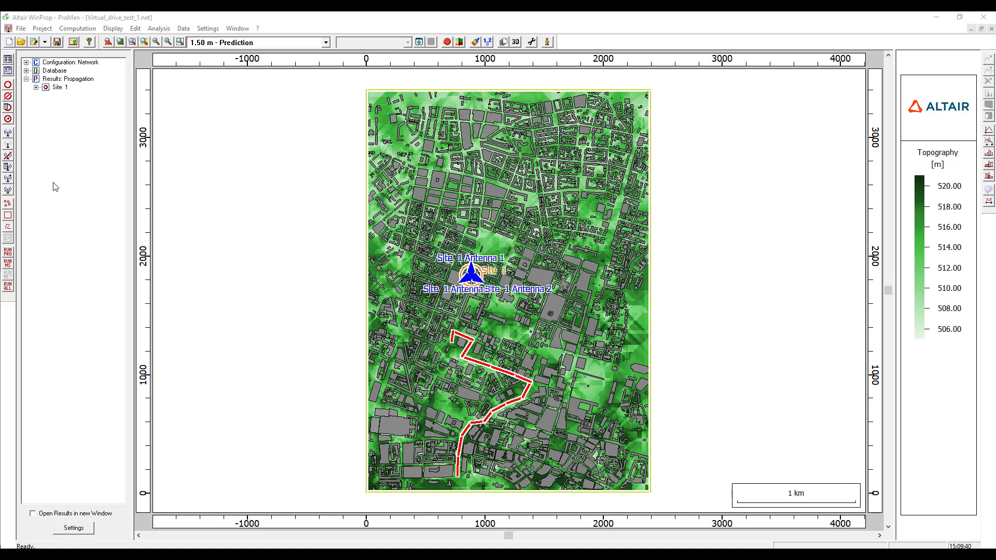
# Step: Save the project and compute propagation along the trajectory, overwriting the existing PropName results
pyautogui.click(21, 28)
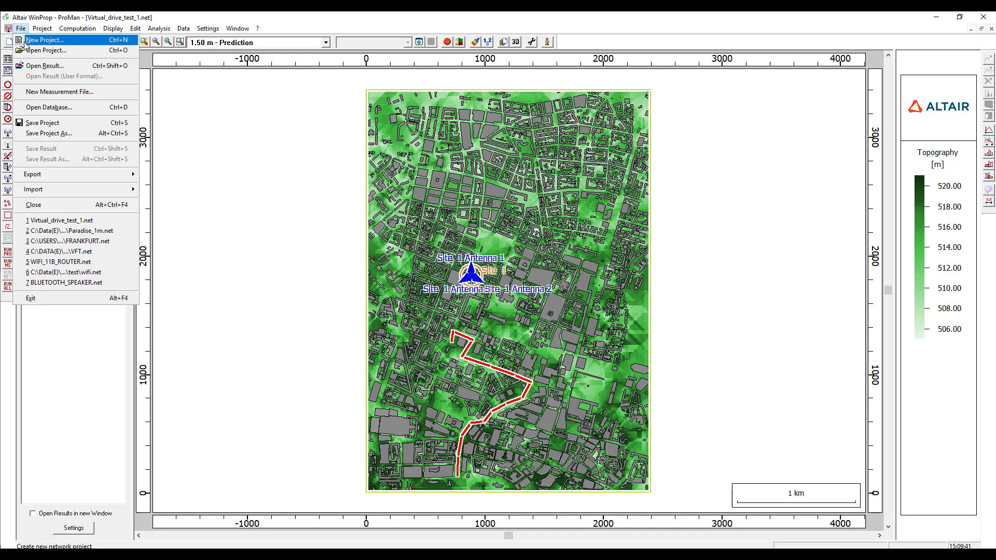
pyautogui.click(30, 125)
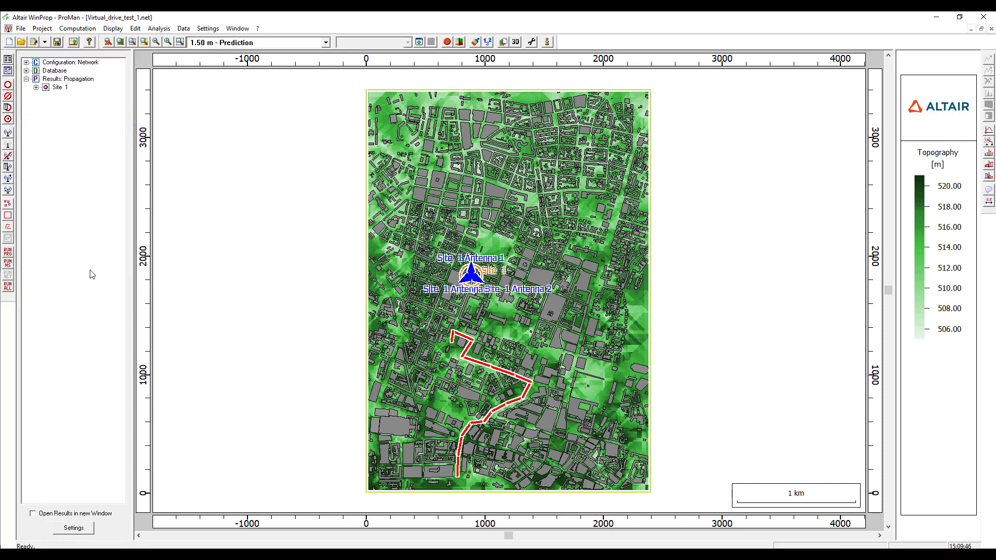
pyautogui.click(9, 254)
pyautogui.click(373, 314)
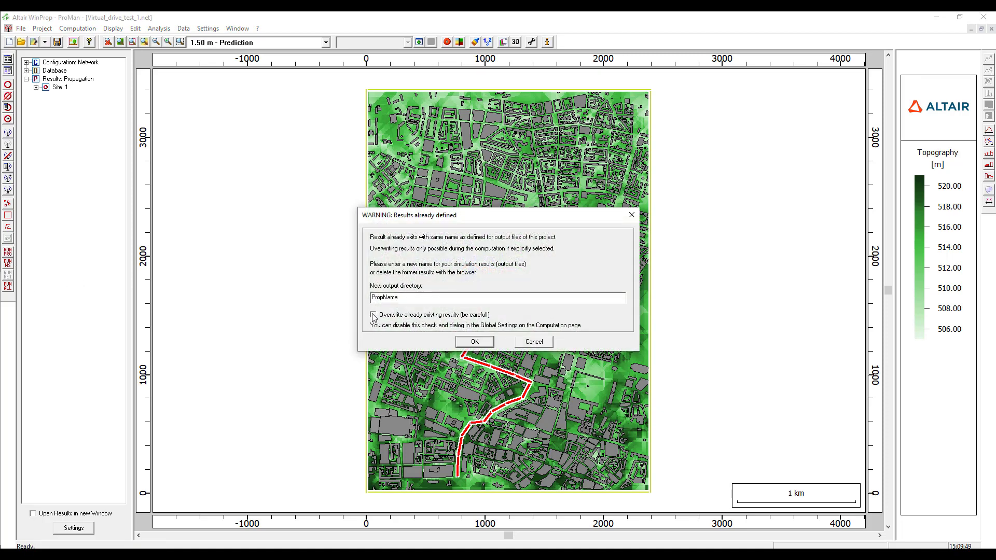
pyautogui.click(473, 342)
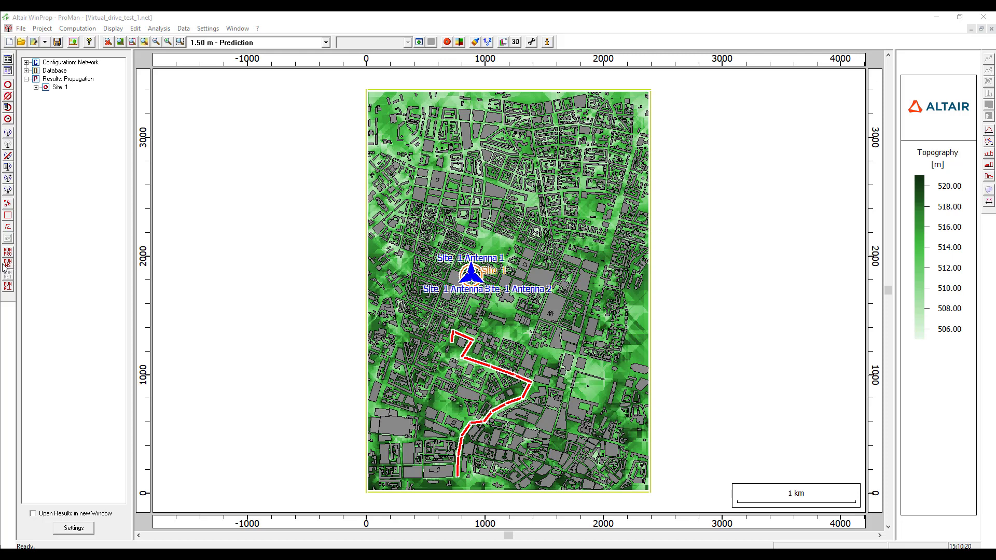
# Step: Run the mobile station computation for the trajectory, overwriting the existing MS Results
pyautogui.click(8, 263)
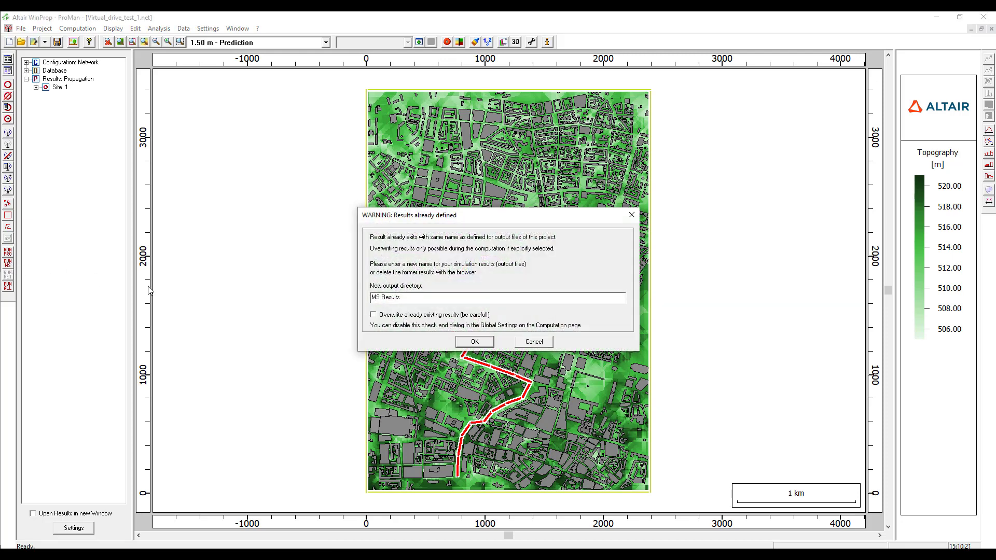
pyautogui.click(403, 315)
pyautogui.click(472, 341)
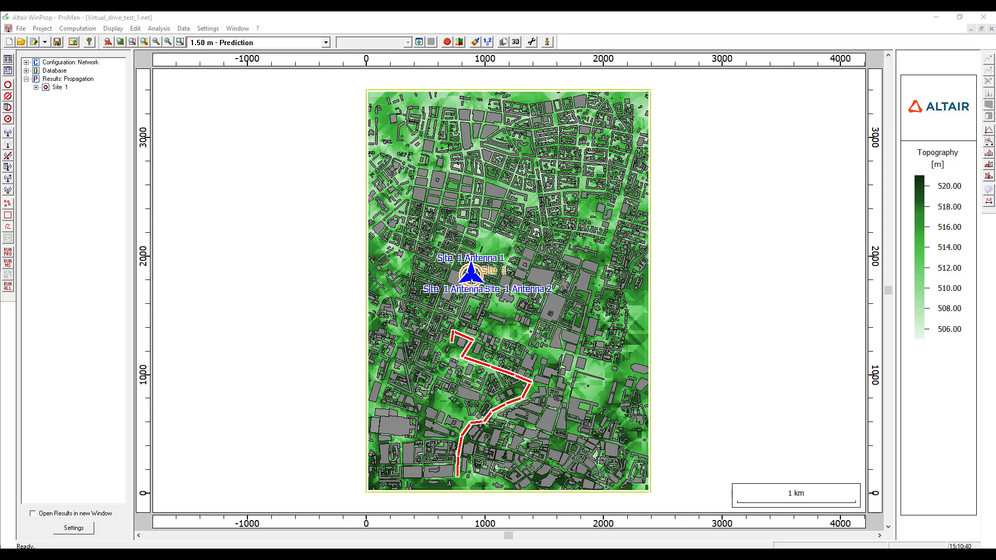
# Step: Display the Power (MS) result of Site 1 Antenna 1 along the trajectory and examine it up close
pyautogui.click(36, 87)
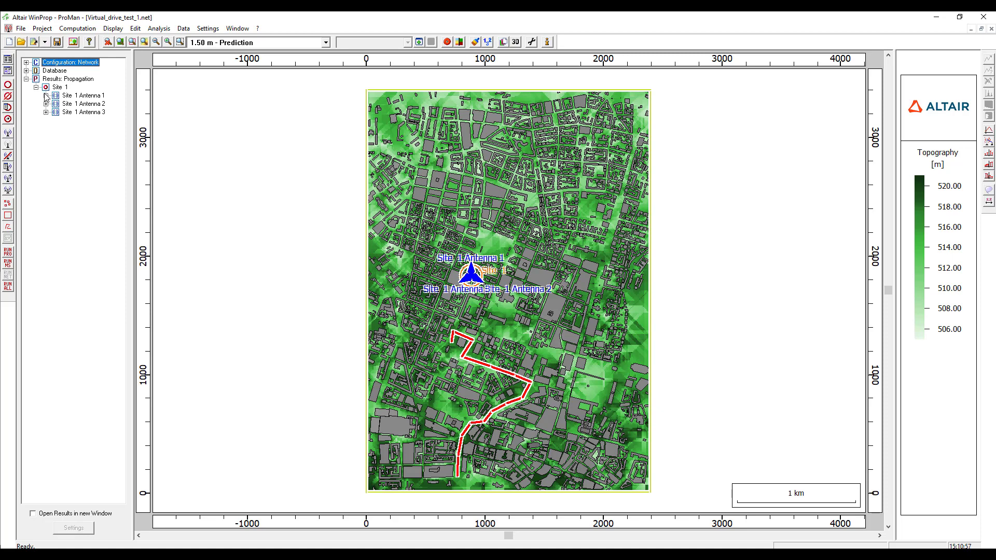
pyautogui.click(46, 96)
pyautogui.doubleClick(73, 112)
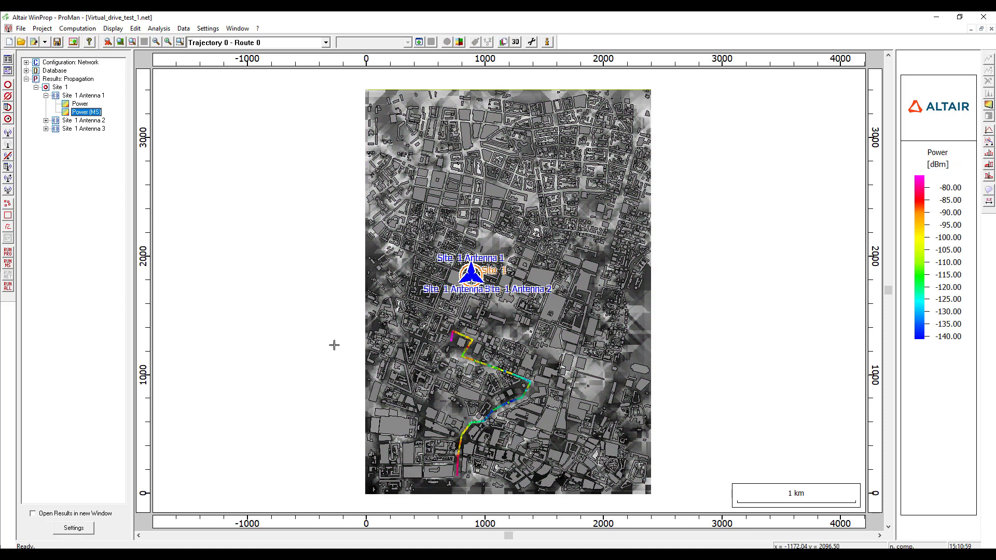
pyautogui.scroll(1, 465, 467)
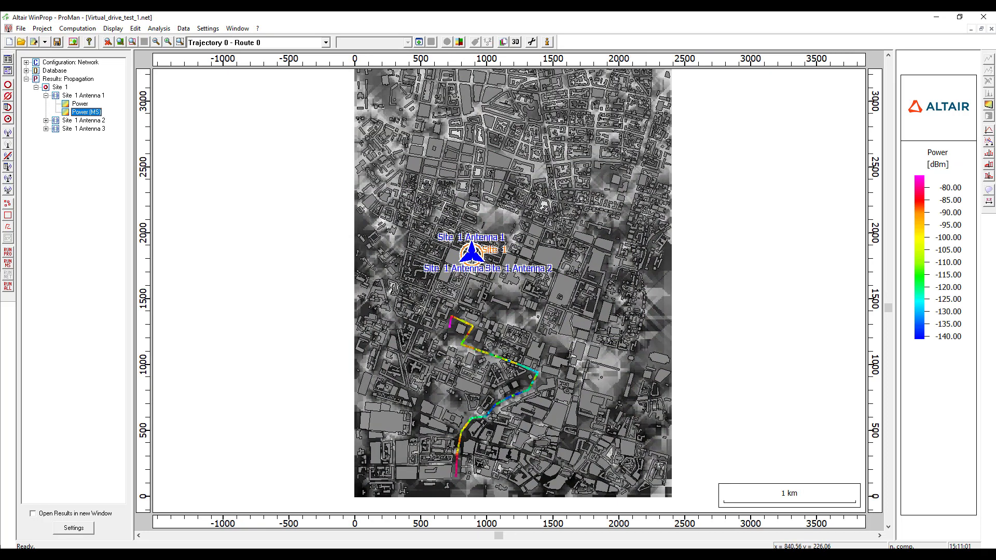
pyautogui.scroll(3, 465, 467)
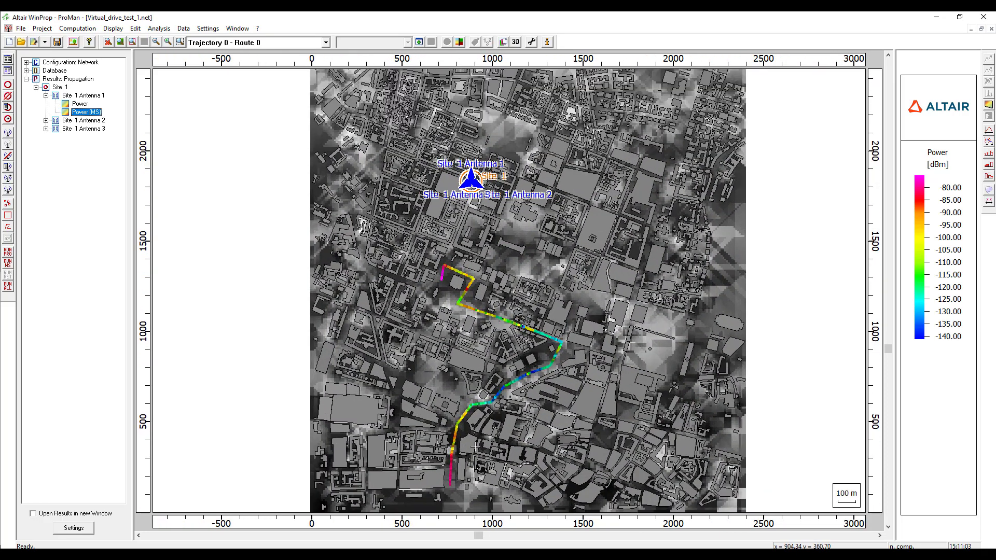
pyautogui.moveTo(888, 349); pyautogui.dragTo(892, 401)
pyautogui.scroll(1, 473, 382)
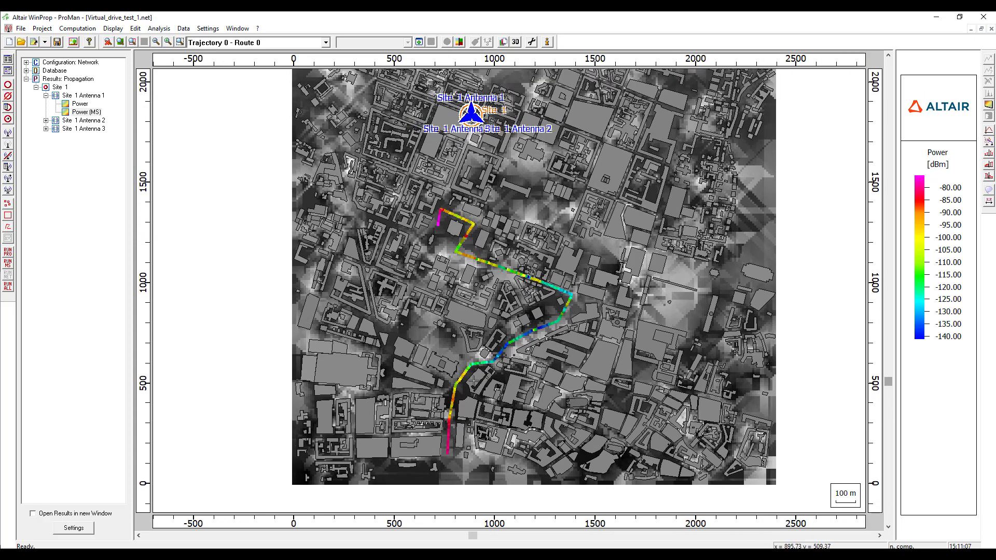
pyautogui.scroll(1, 473, 382)
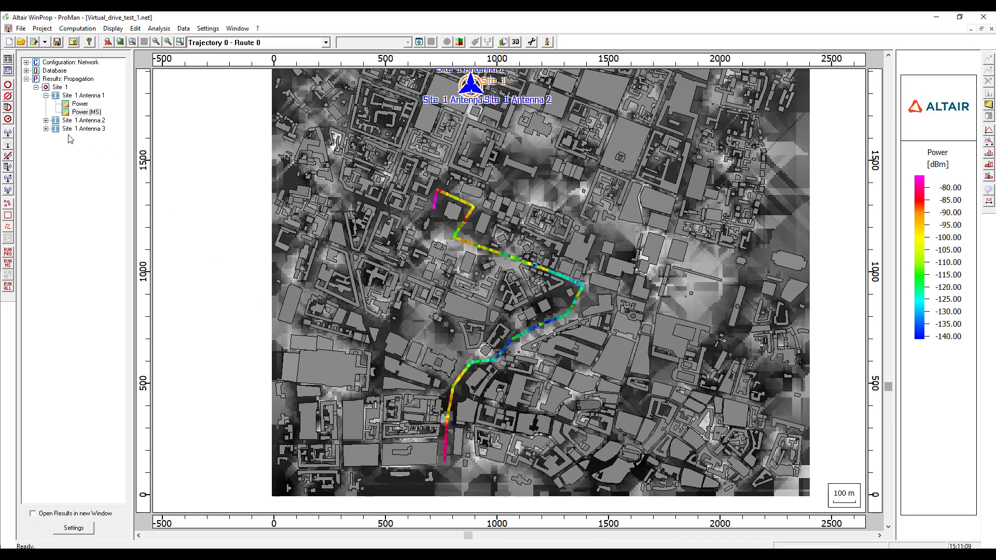
# Step: Display the Power (MS) result of Site 1 Antenna 3 along the trajectory
pyautogui.click(45, 120)
pyautogui.click(46, 145)
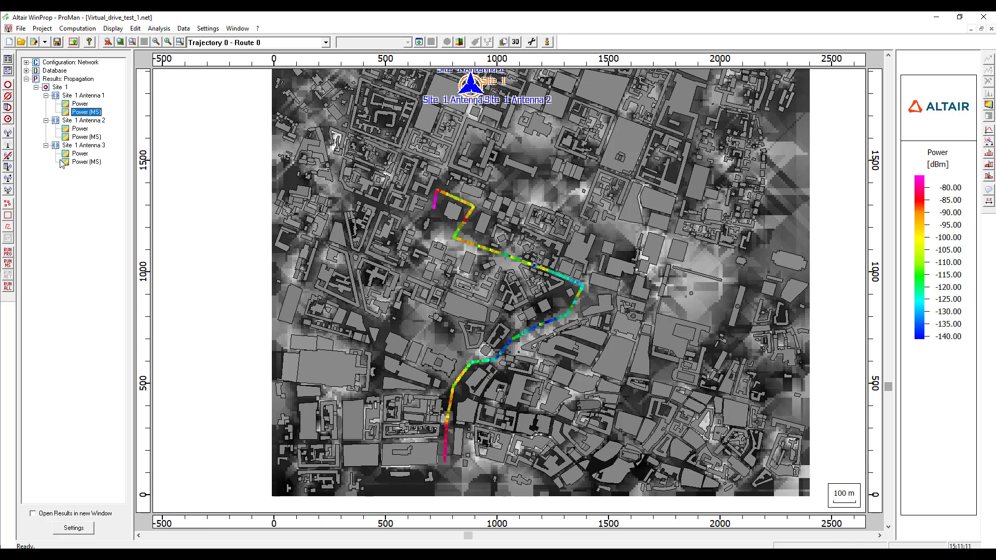
pyautogui.click(83, 163)
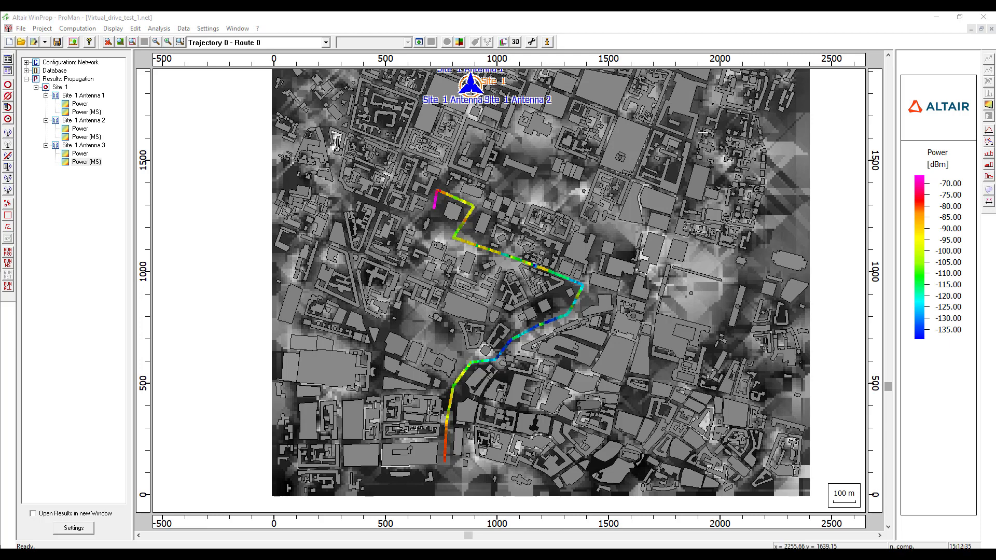
# Step: Examine the received power of Site 1 Antenna 3 along the trajectory in the 3D view of the city
pyautogui.click(516, 42)
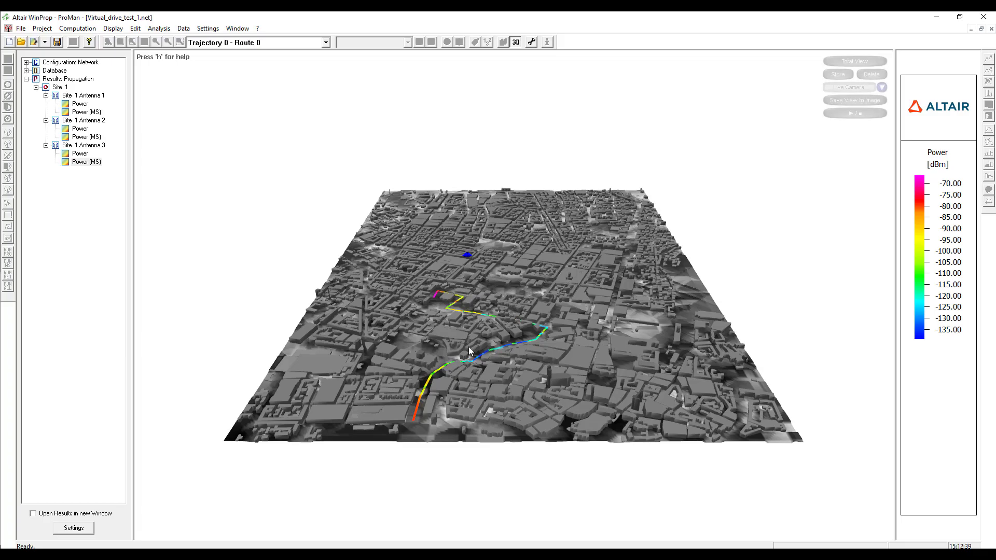
pyautogui.scroll(3, 468, 346)
pyautogui.moveTo(551, 354); pyautogui.dragTo(676, 354)
pyautogui.scroll(5, 444, 272)
pyautogui.moveTo(443, 269); pyautogui.dragTo(482, 325)
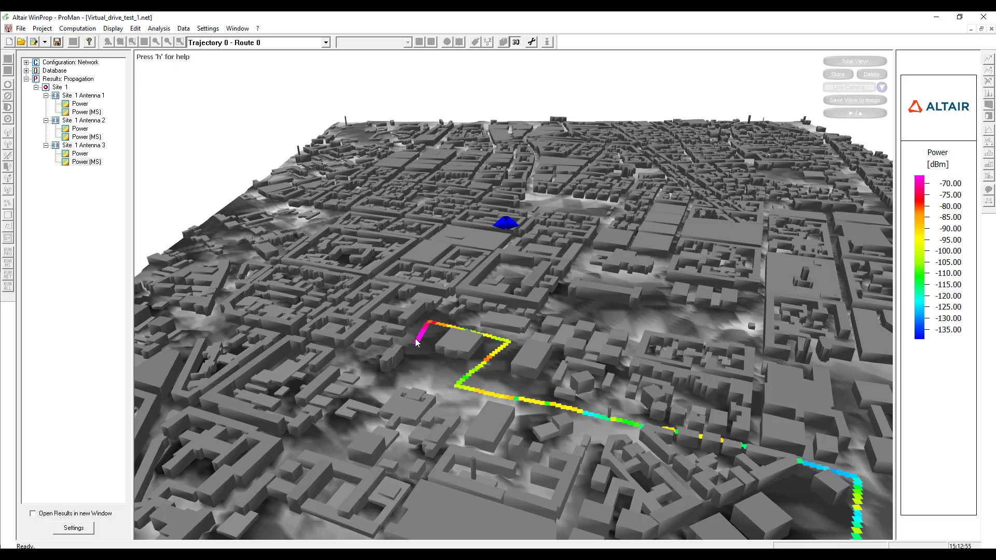
pyautogui.scroll(-5, 415, 325)
pyautogui.scroll(-6, 427, 321)
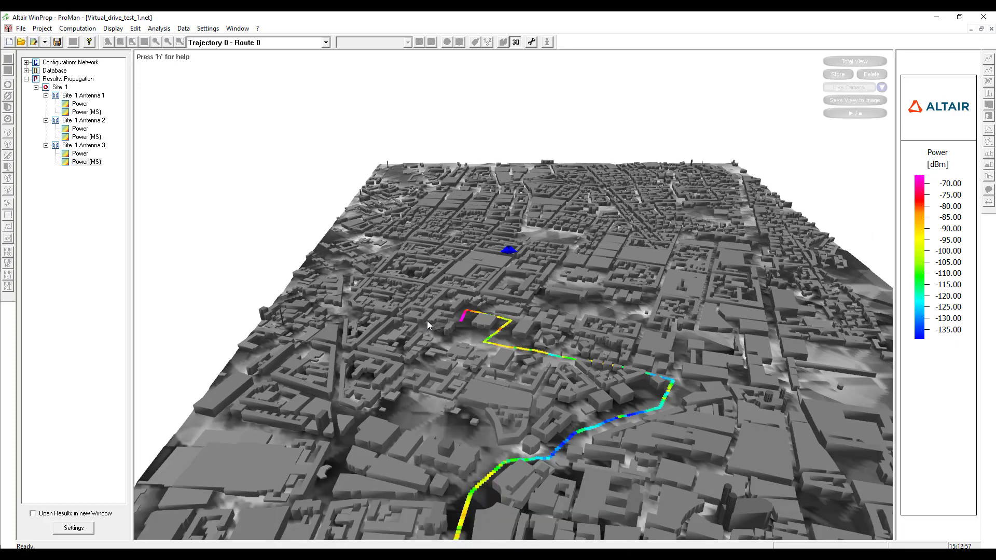